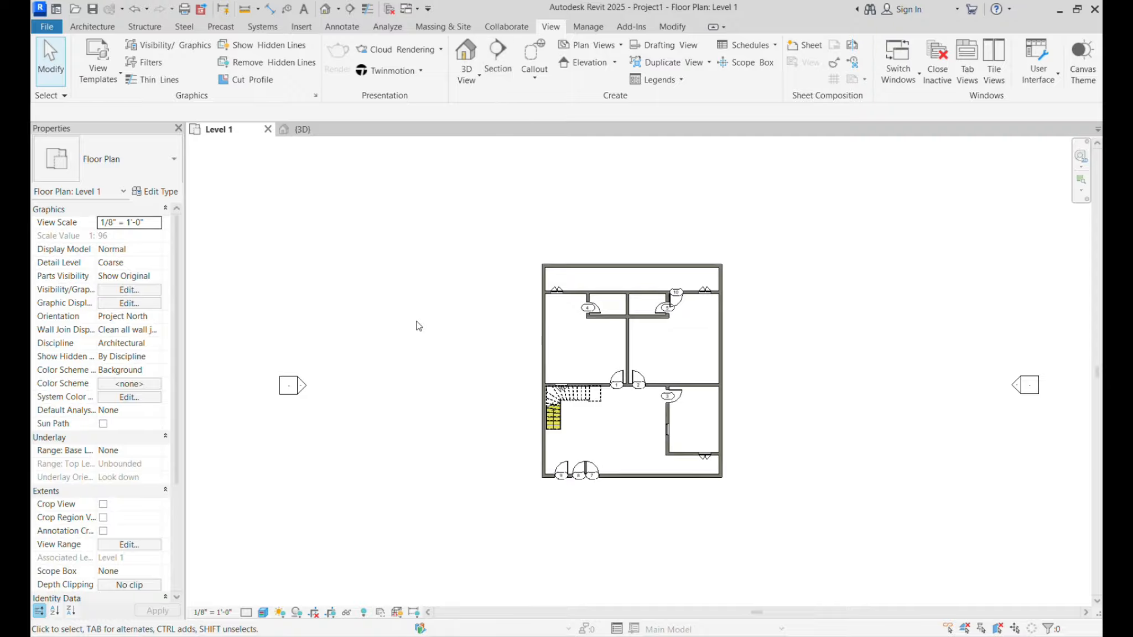
# Examine the building in the Level 1 floor plan and the 3D view, and return to the plan
pyautogui.scroll(2, 575, 364)
pyautogui.moveTo(514, 355); pyautogui.dragTo(480, 336, button='middle')
pyautogui.scroll(1, 467, 354)
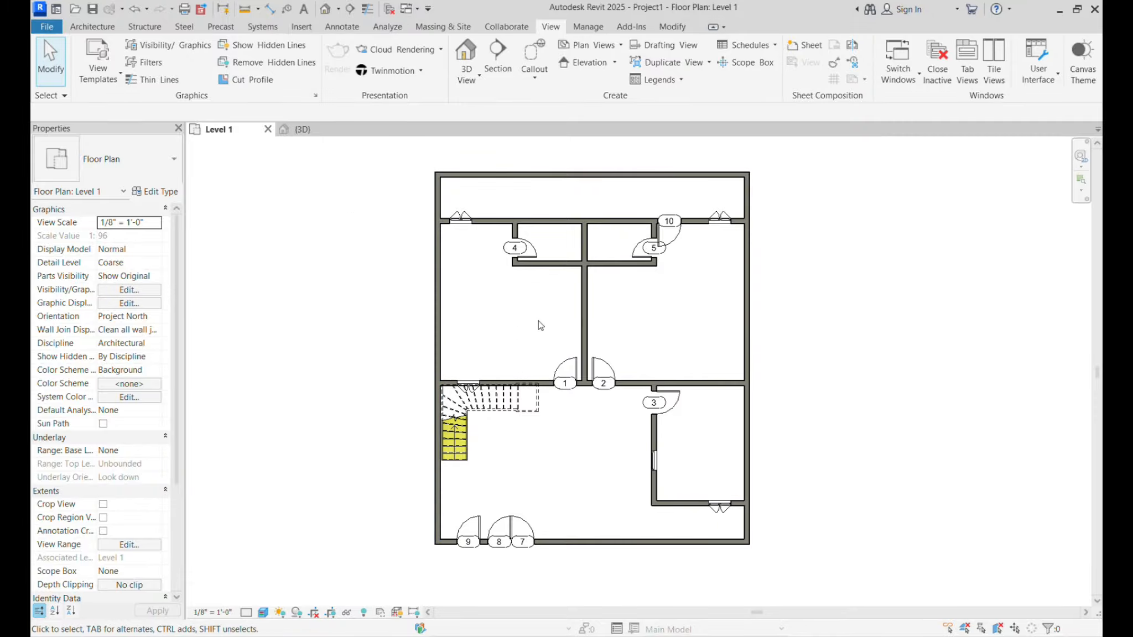
pyautogui.click(303, 129)
pyautogui.scroll(-4, 429, 337)
pyautogui.scroll(1, 440, 343)
pyautogui.moveTo(443, 379); pyautogui.dragTo(492, 378, button='middle')
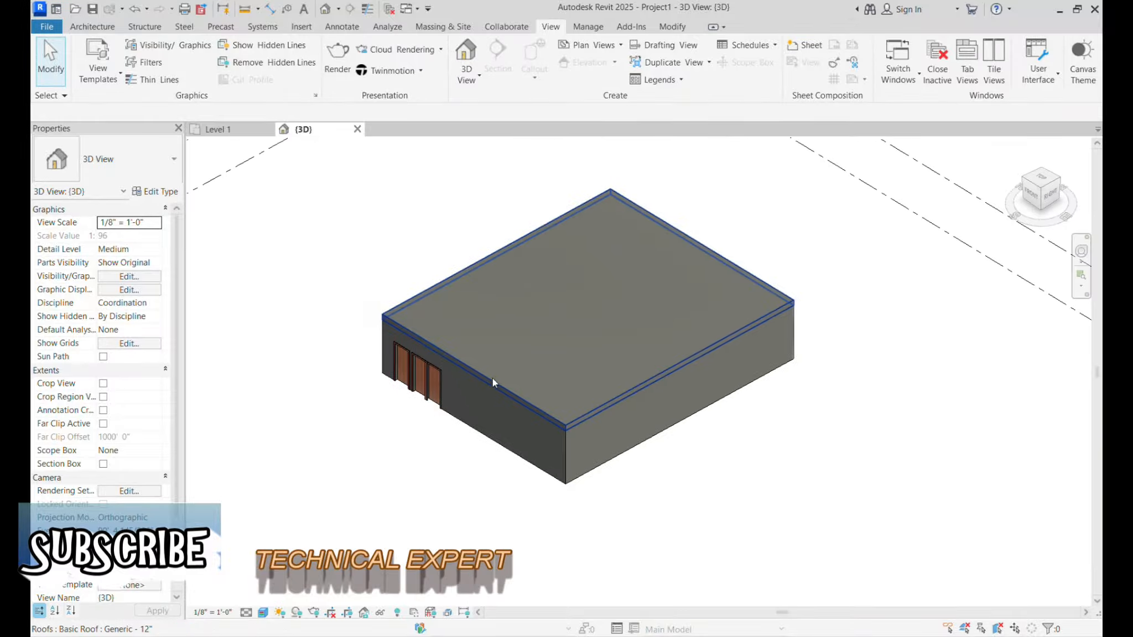
pyautogui.click(218, 129)
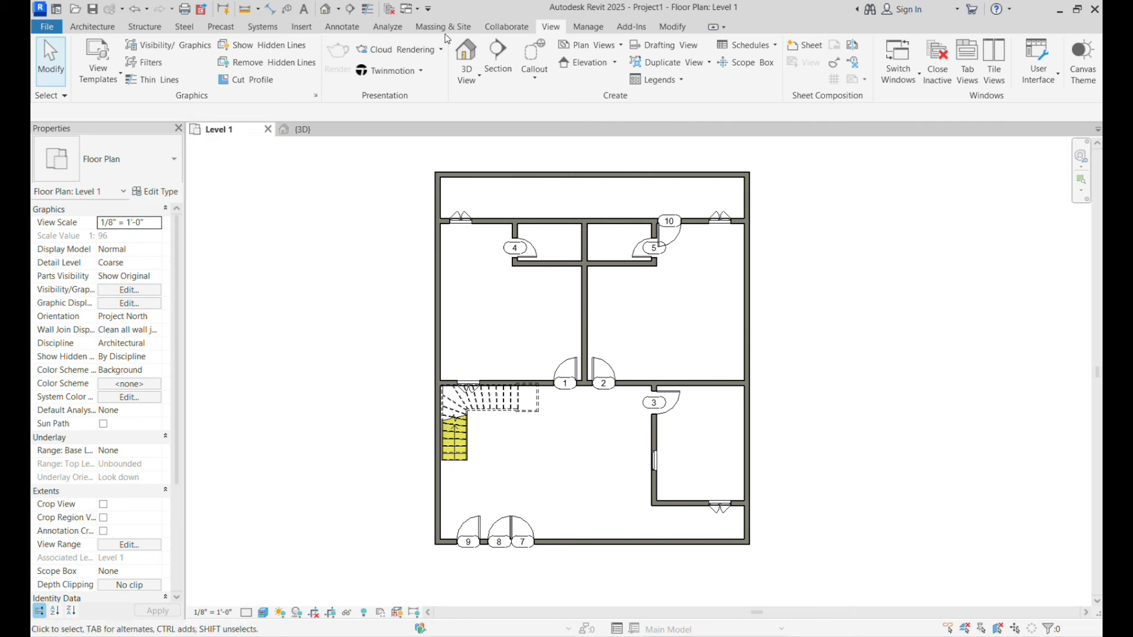
# Draw a horizontal building section through the two large upper rooms, just below doors 4 and 5, extending past both outer walls
pyautogui.click(499, 72)
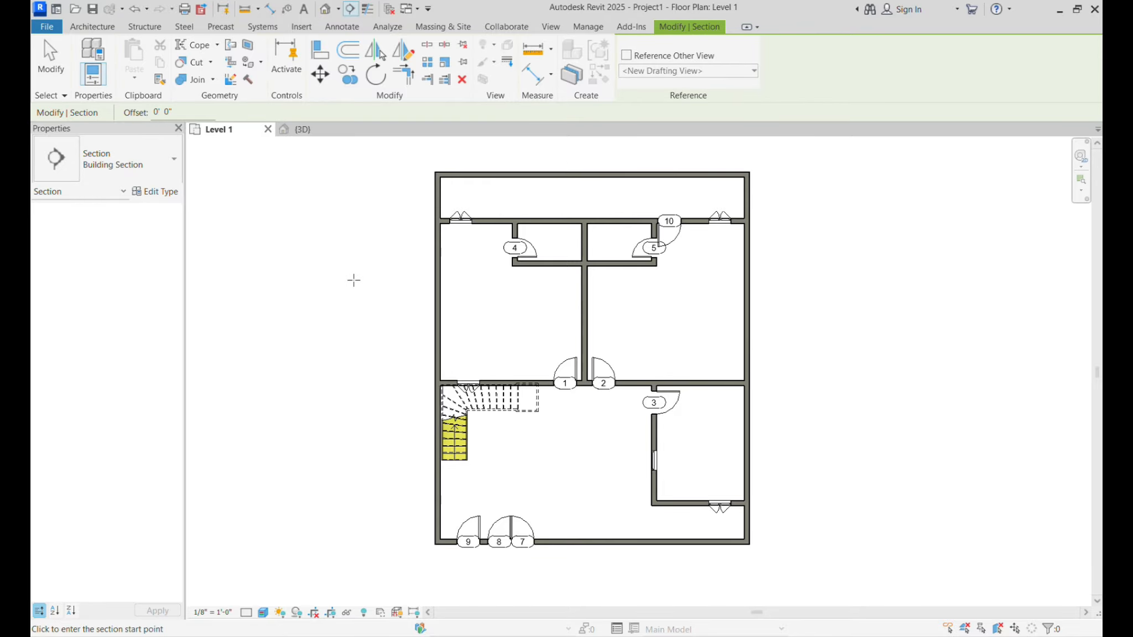
pyautogui.click(413, 287)
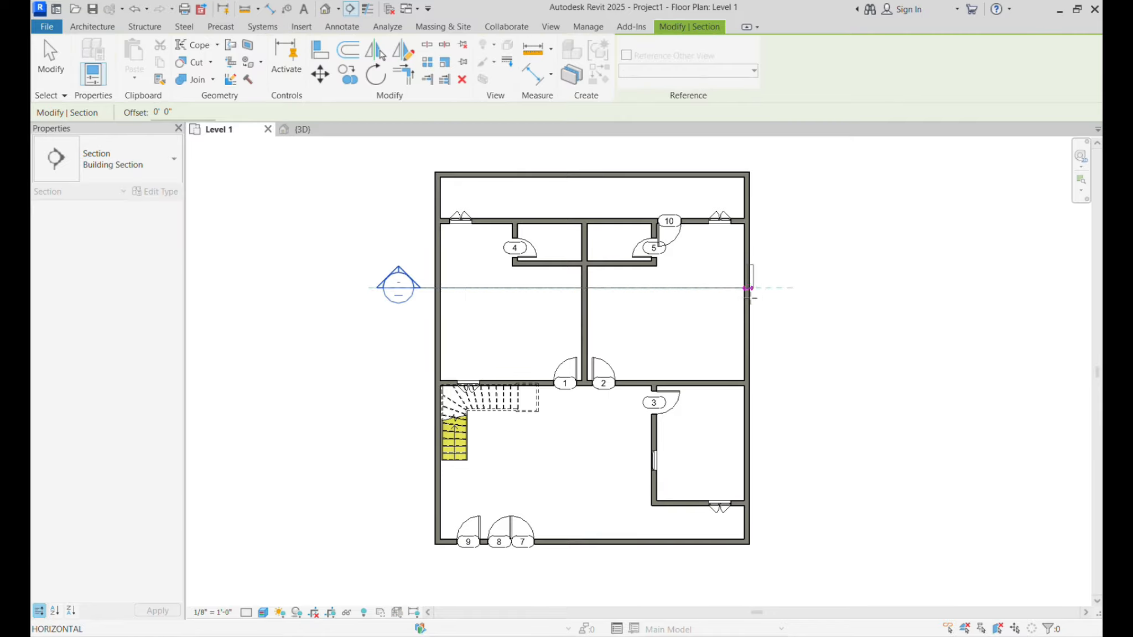
pyautogui.click(773, 288)
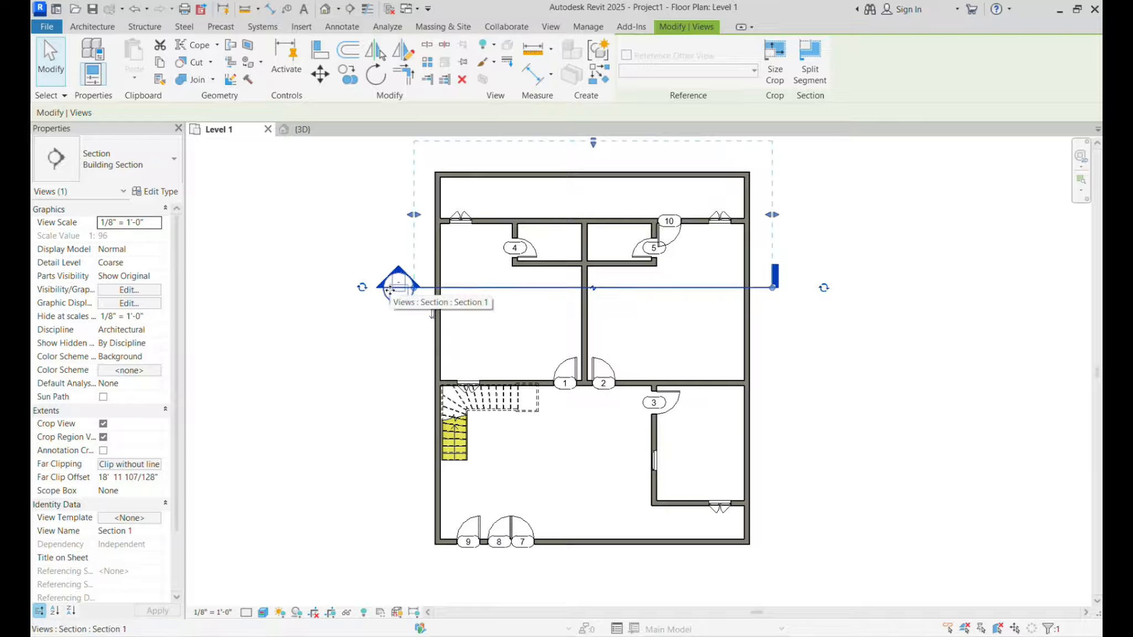
pyautogui.press('Escape')
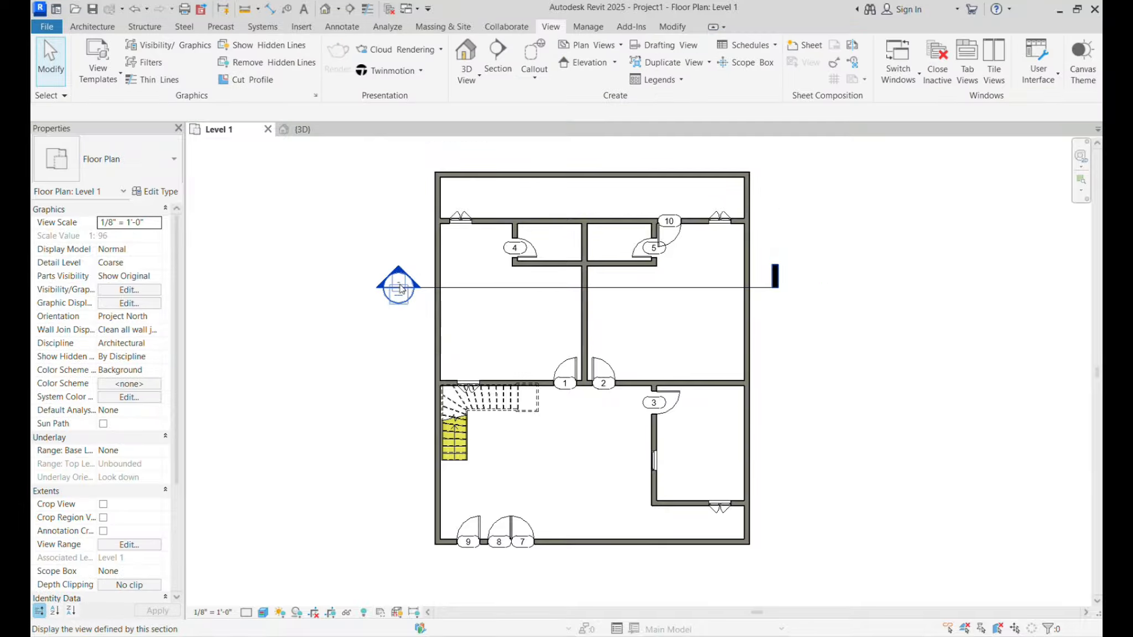
# Open the new section's view, compare it with the Level 1 plan, and return to the plan
pyautogui.doubleClick(402, 285)
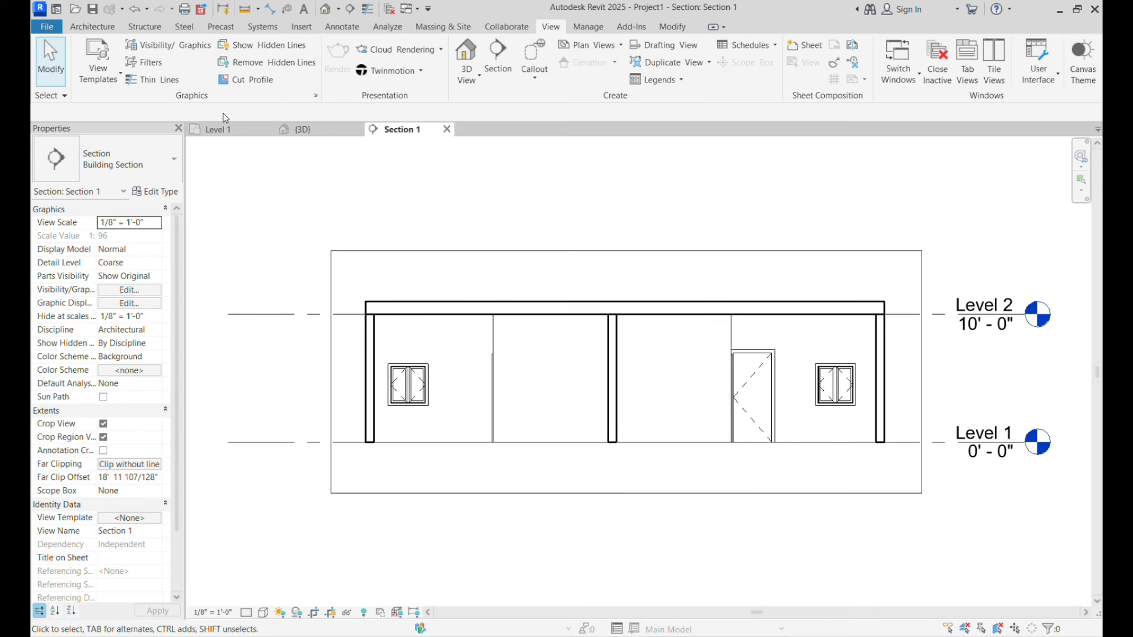
pyautogui.click(229, 132)
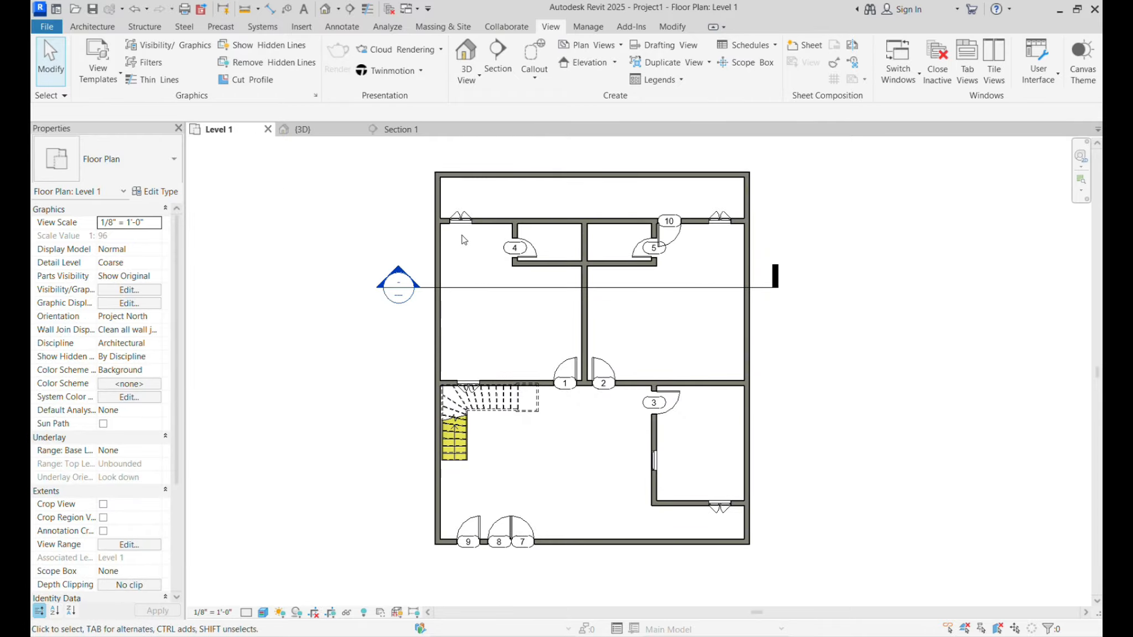
pyautogui.click(406, 132)
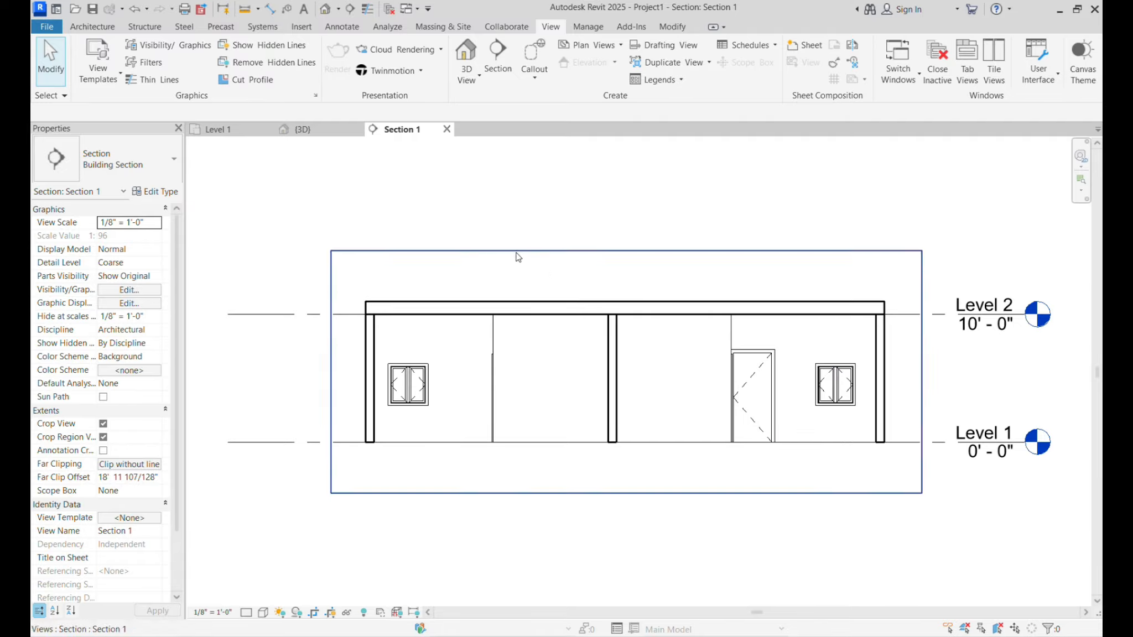
pyautogui.click(243, 133)
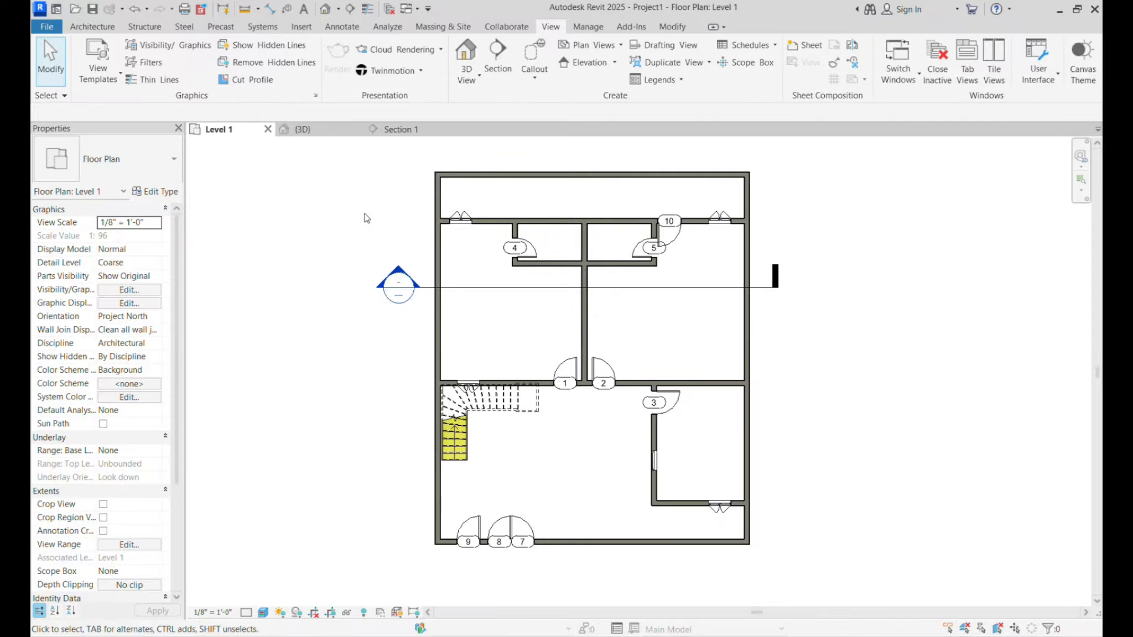
# Draw a second horizontal building section through the staircase and the room with door 3, extending past both outer walls
pyautogui.click(499, 65)
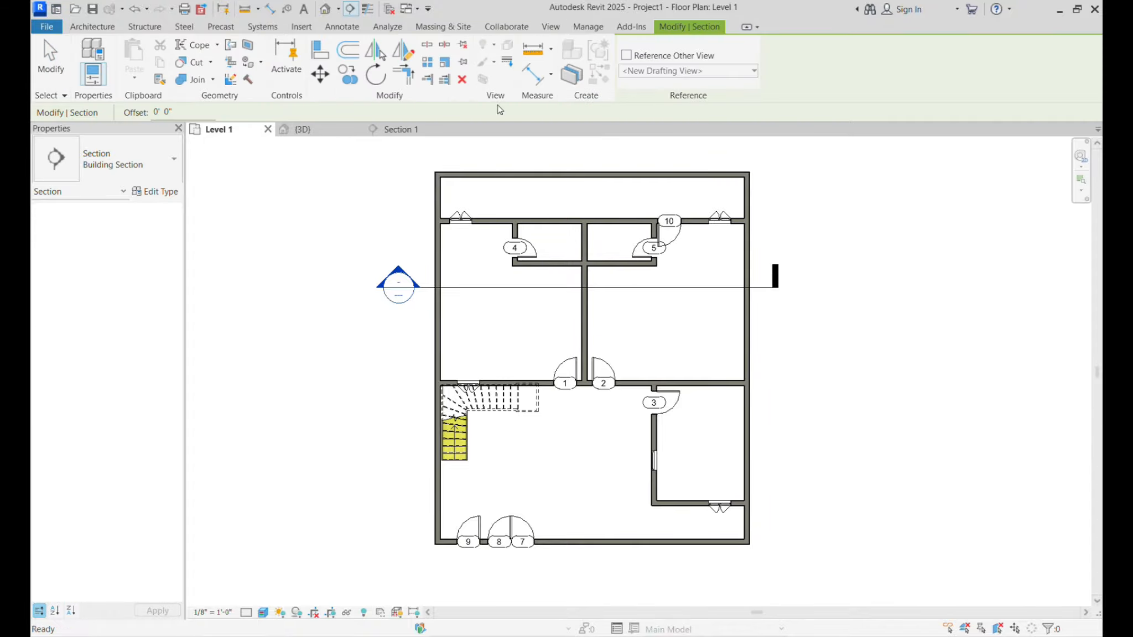
pyautogui.click(390, 432)
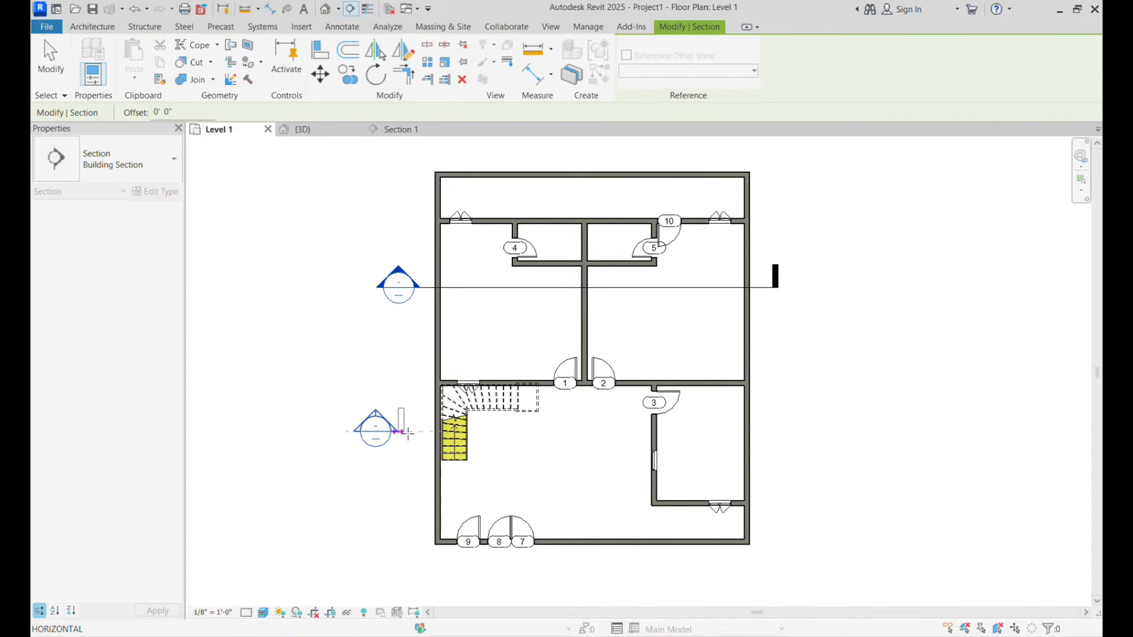
pyautogui.click(779, 431)
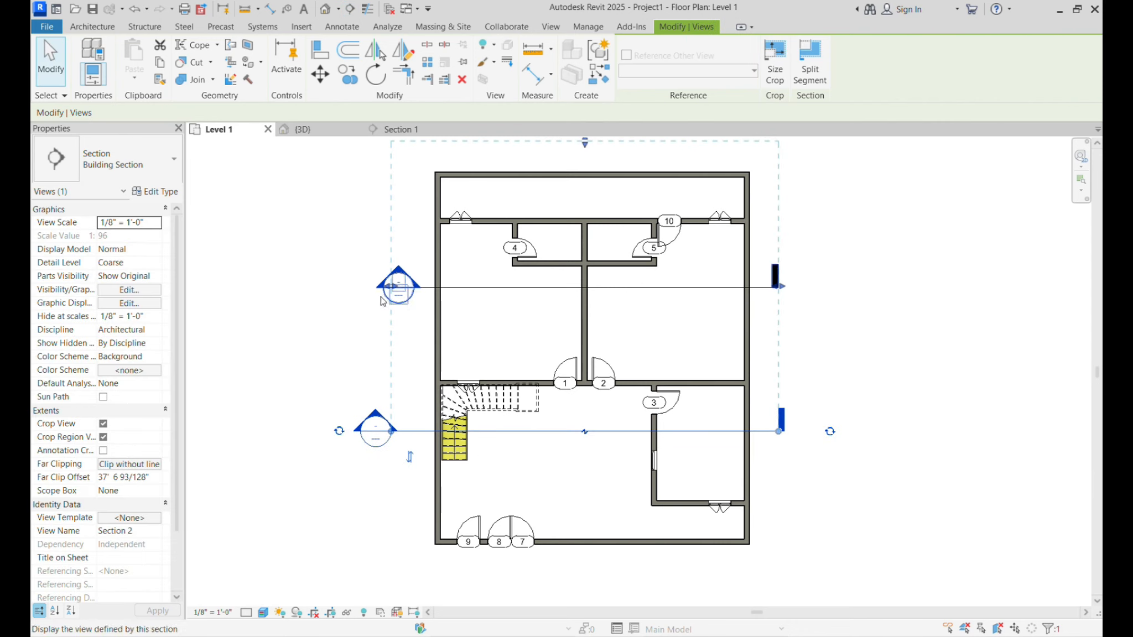
pyautogui.press('Escape')
# Open the view of the section through the staircase, compare it with the Level 1 plan, and return to the plan
pyautogui.doubleClick(379, 418)
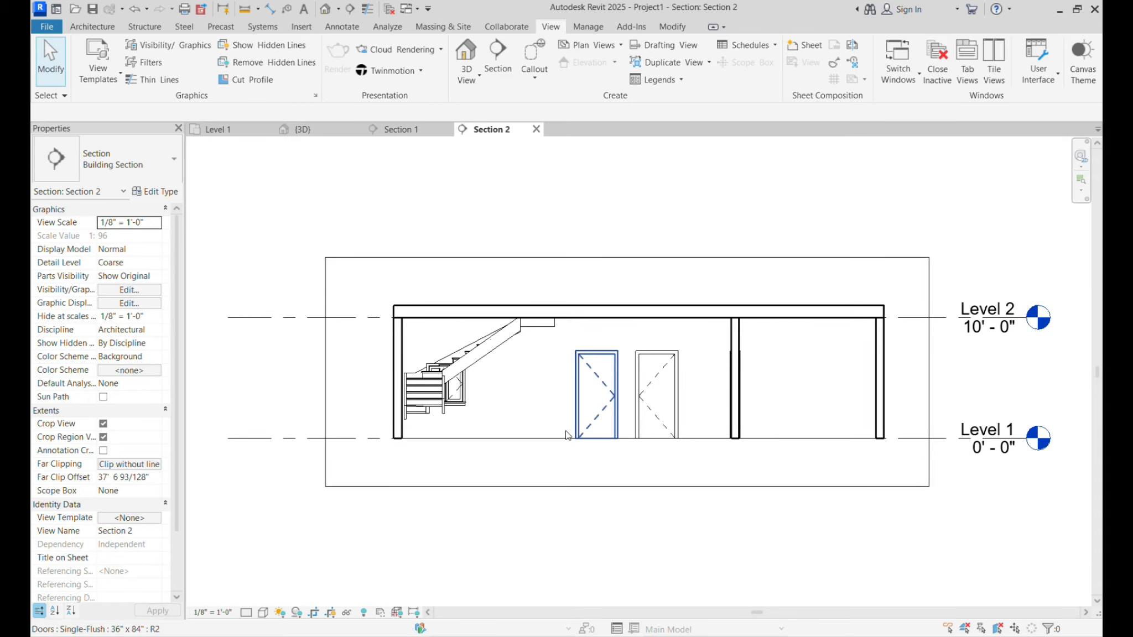
pyautogui.click(209, 133)
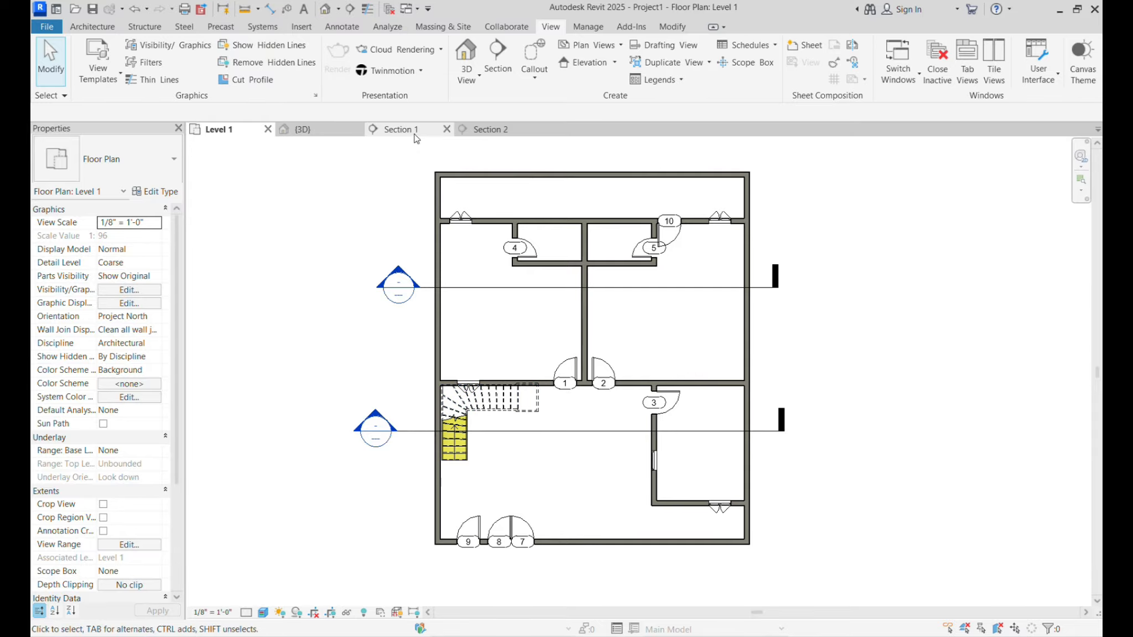
pyautogui.click(484, 129)
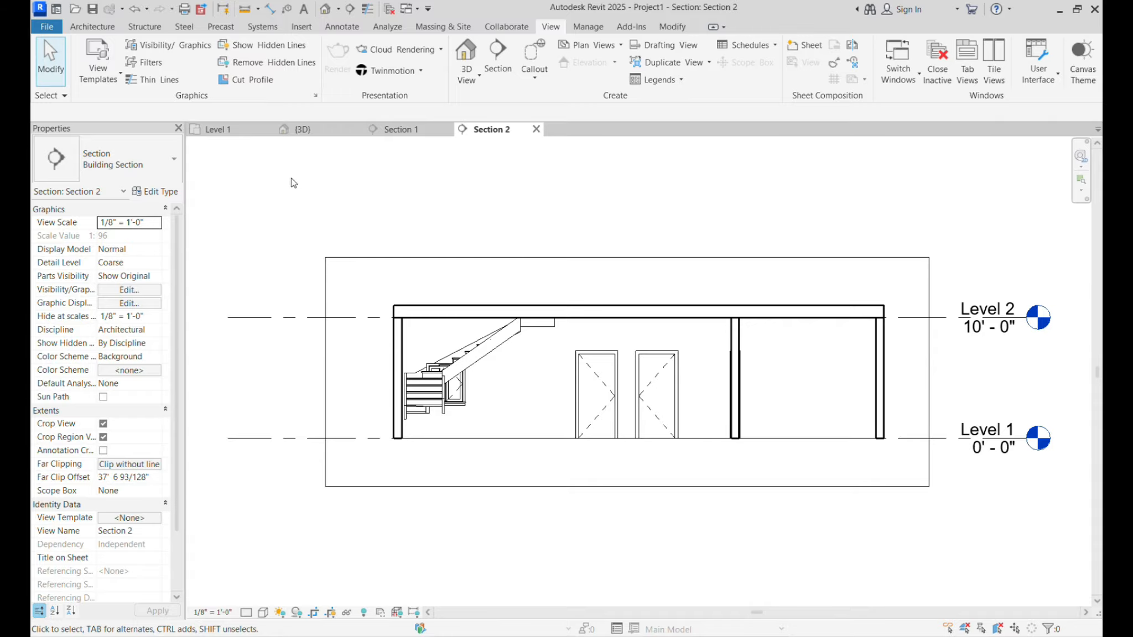
pyautogui.click(217, 130)
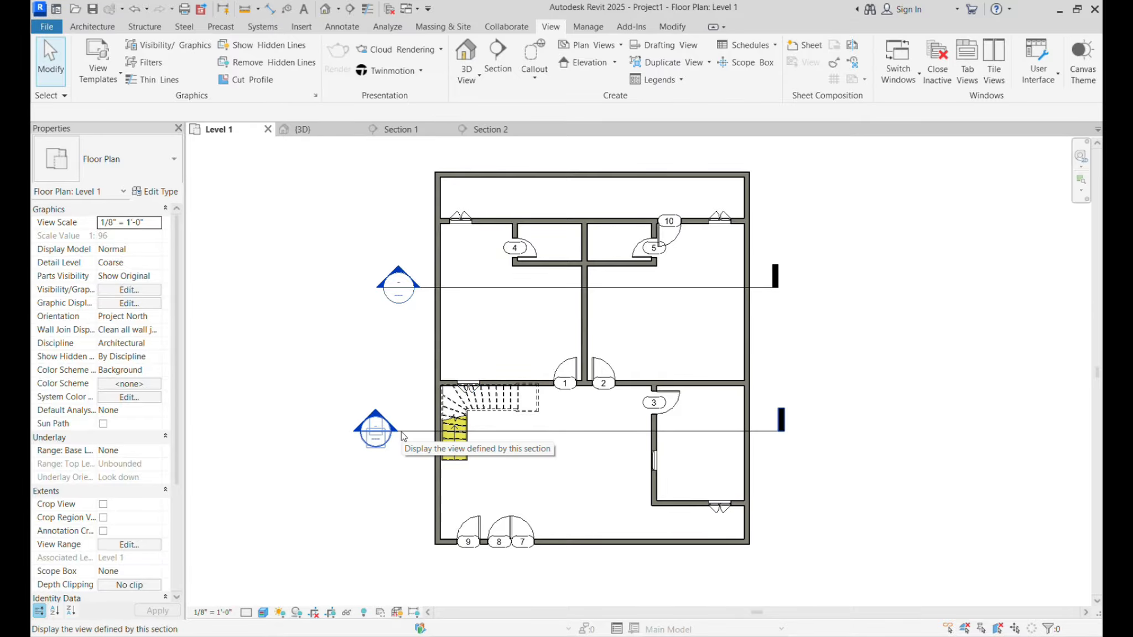
pyautogui.doubleClick(375, 442)
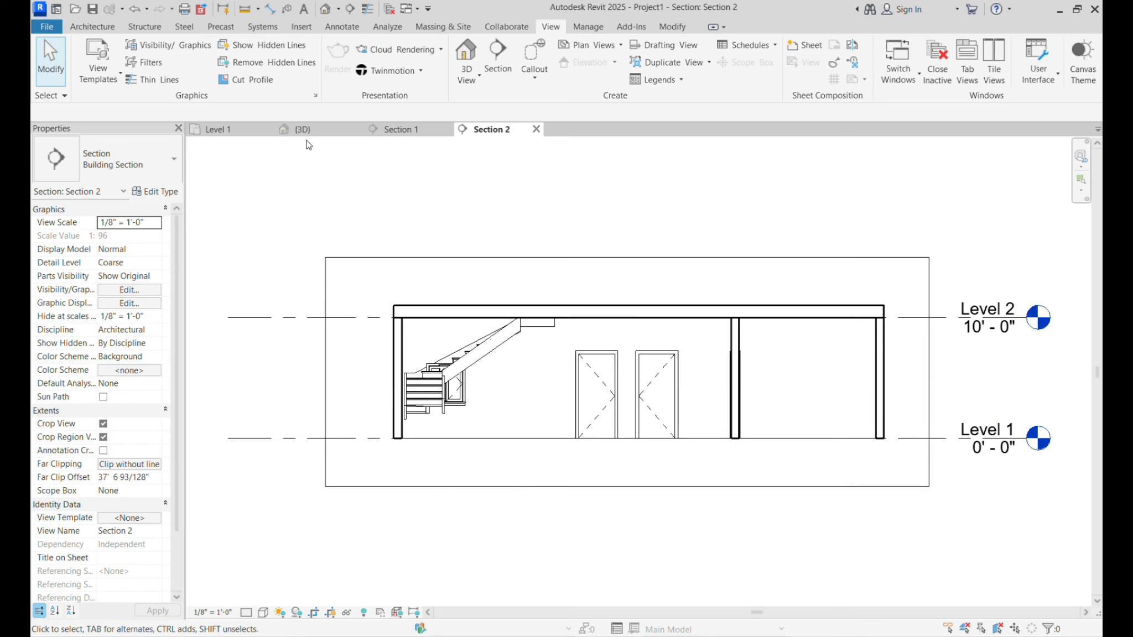
pyautogui.click(248, 132)
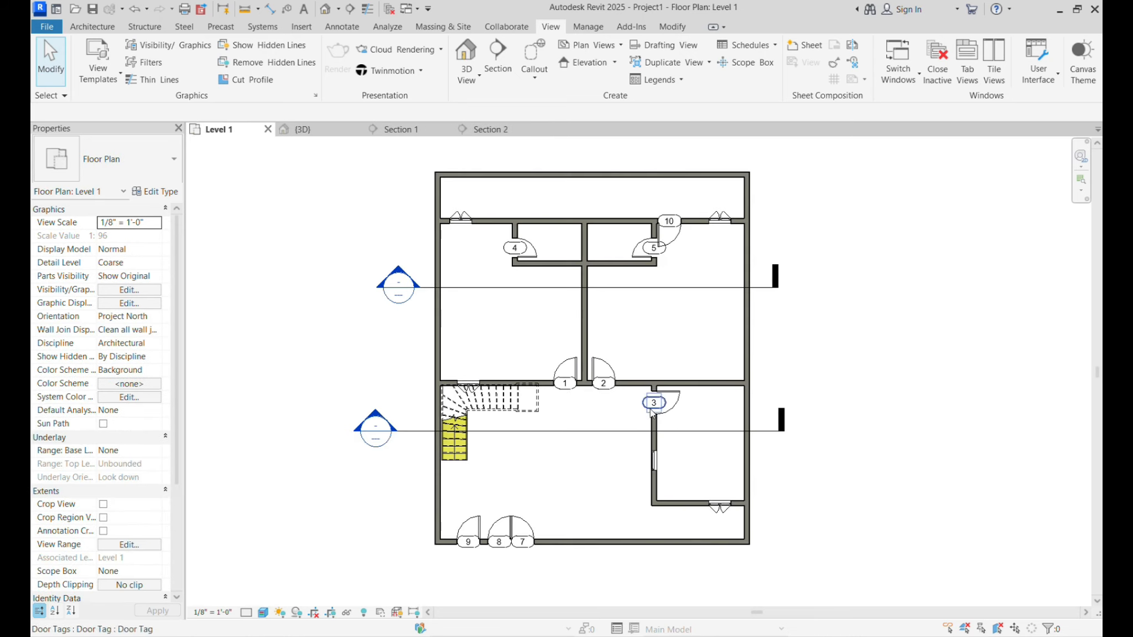
# Flip the staircase section to look toward the entrance doors, and check the result in its section view
pyautogui.click(780, 429)
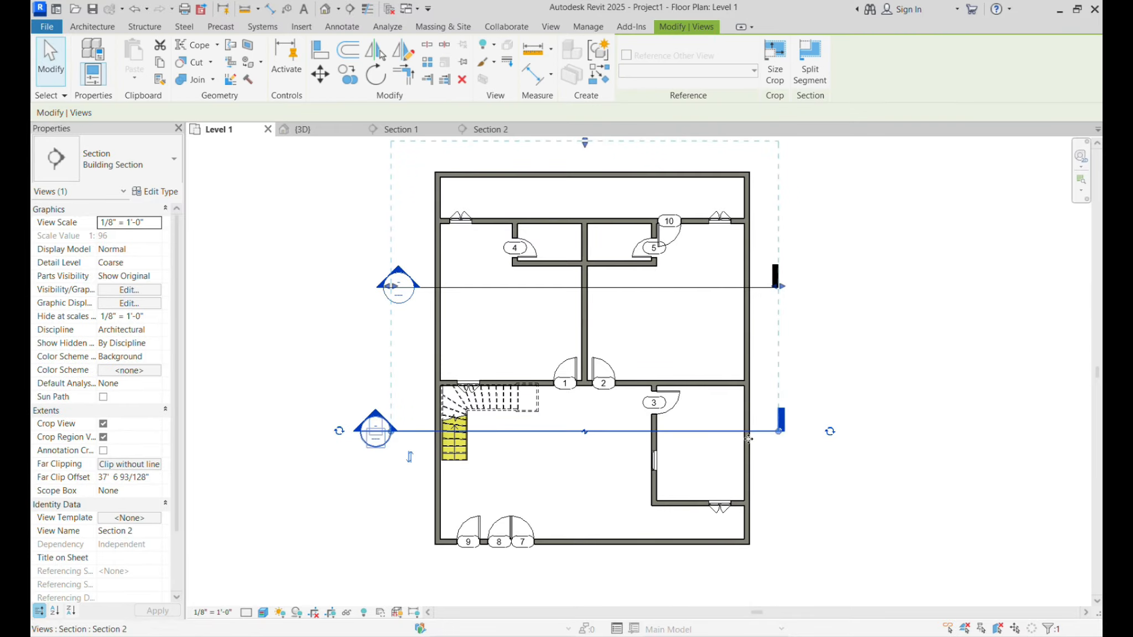
pyautogui.click(409, 460)
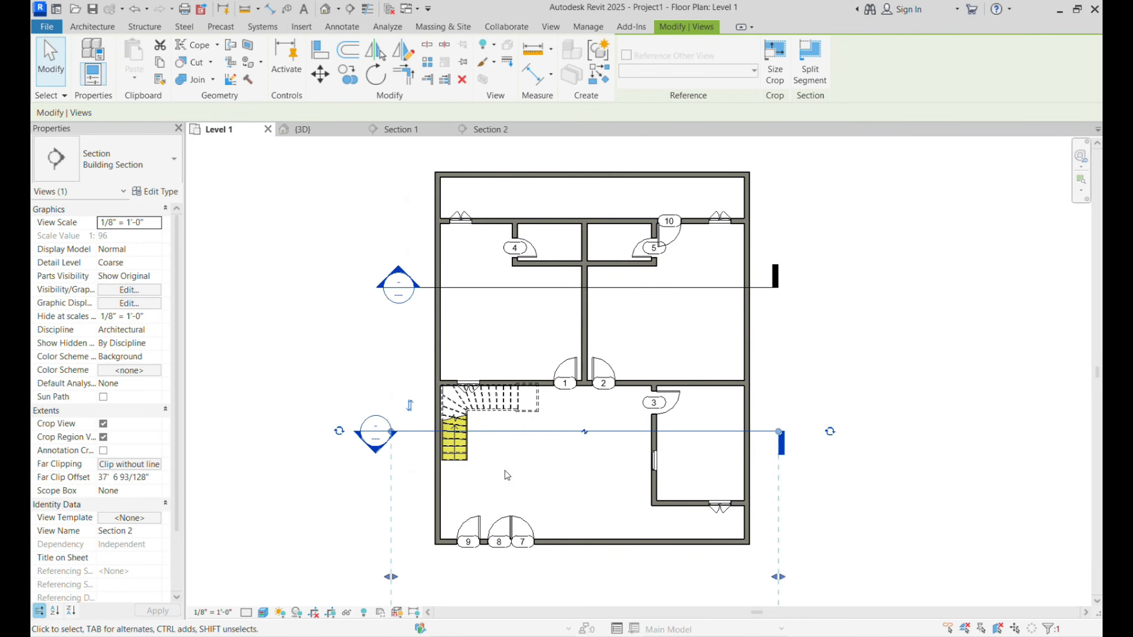
pyautogui.click(496, 133)
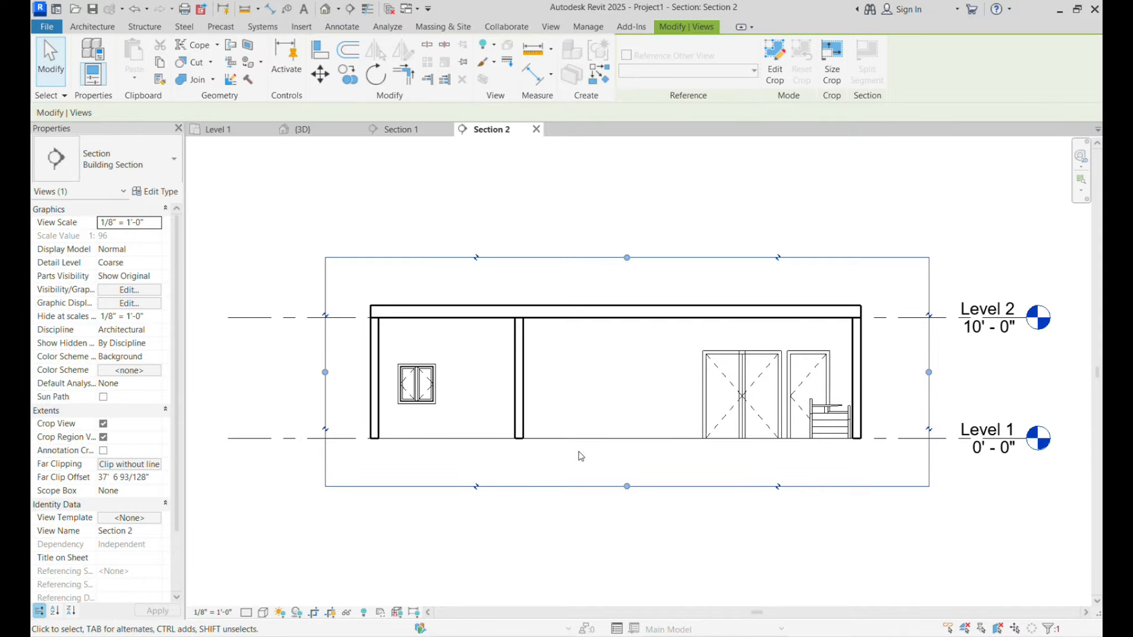
pyautogui.click(247, 131)
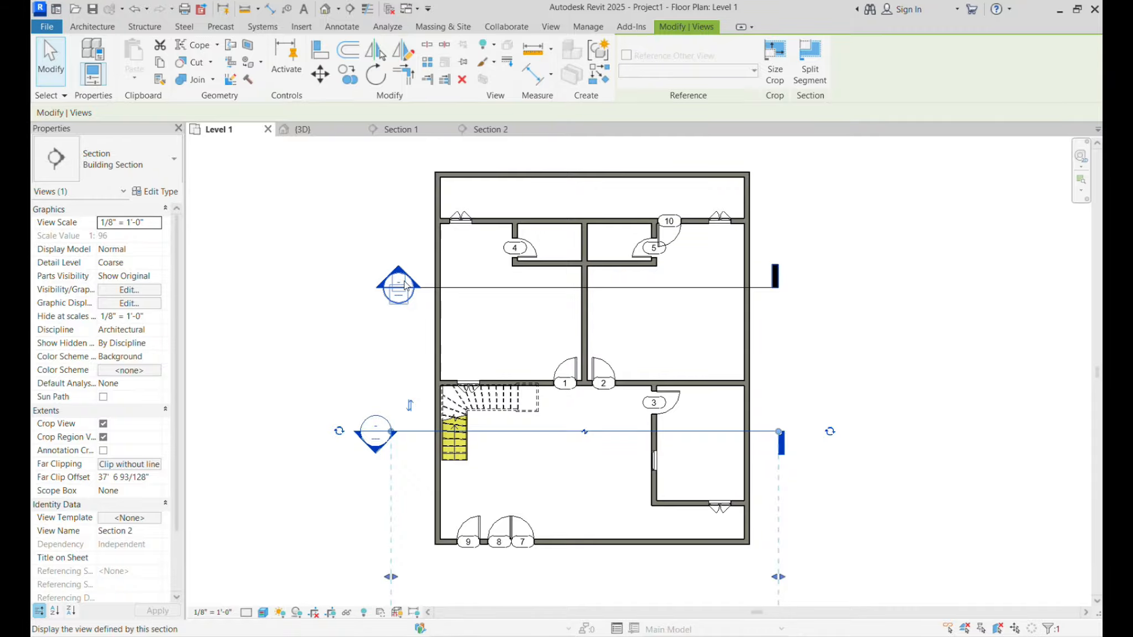
# Flip the upper section to look toward the staircase and shorten its far clip depth to about 5' 3"
pyautogui.click(768, 287)
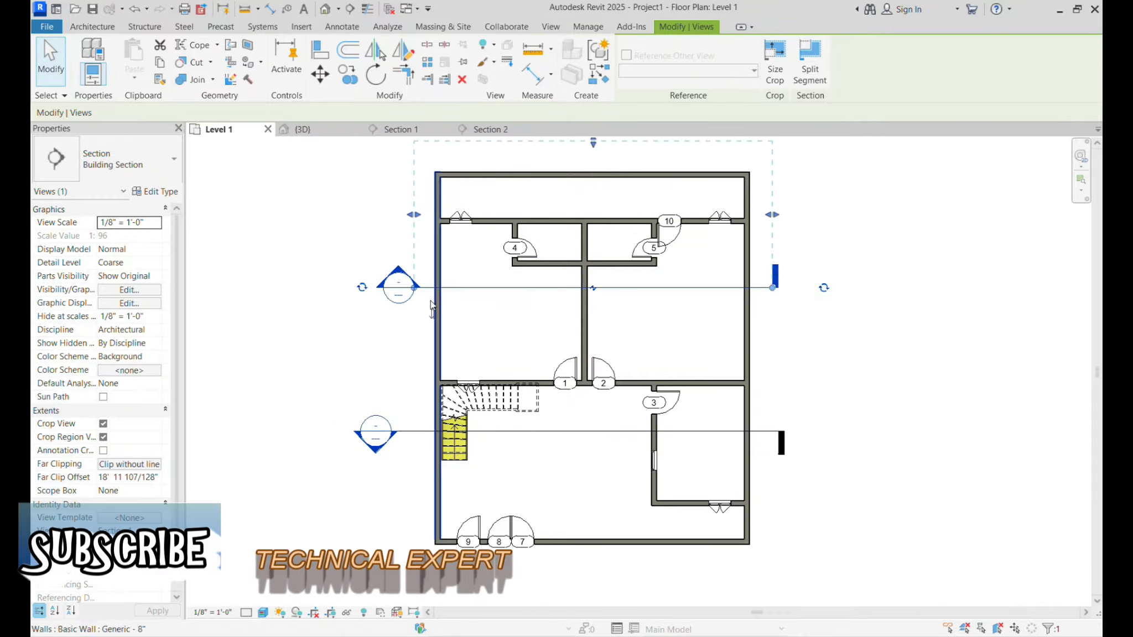
pyautogui.click(433, 314)
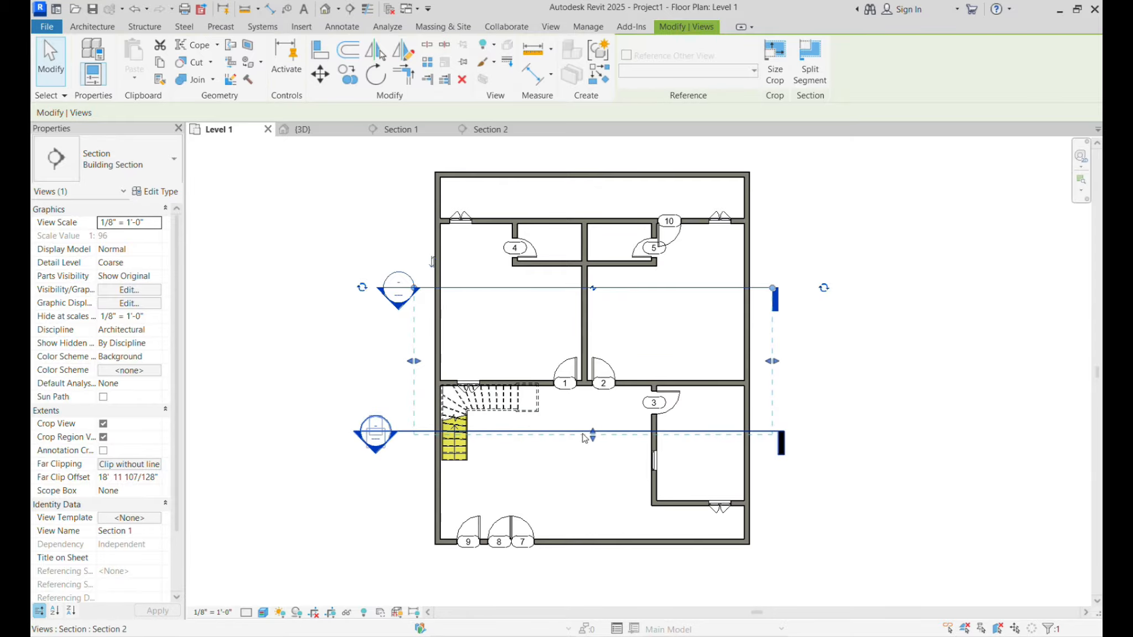
pyautogui.moveTo(593, 441); pyautogui.dragTo(592, 328)
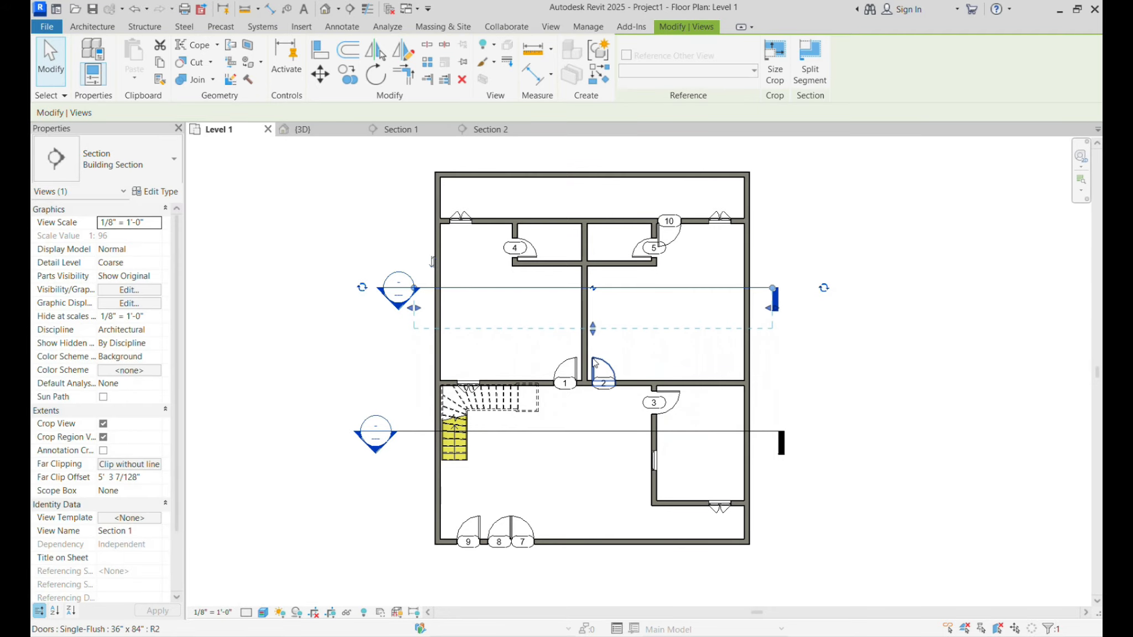
pyautogui.click(772, 363)
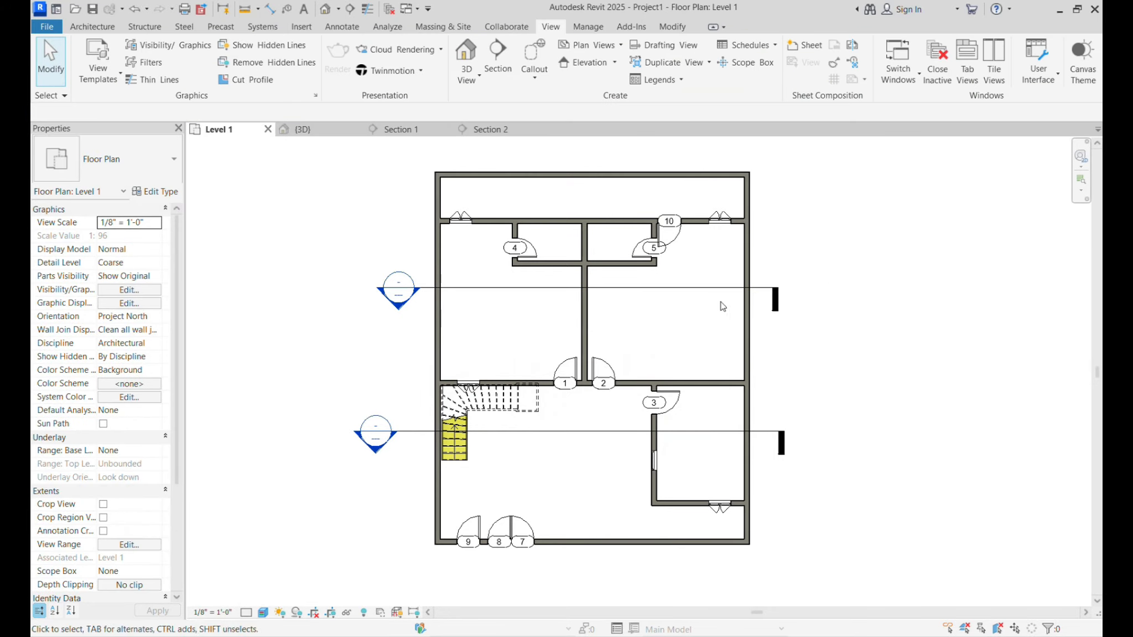
# Cycle the head and tail symbols at both ends of the upper section line, ending with the original symbols
pyautogui.click(776, 308)
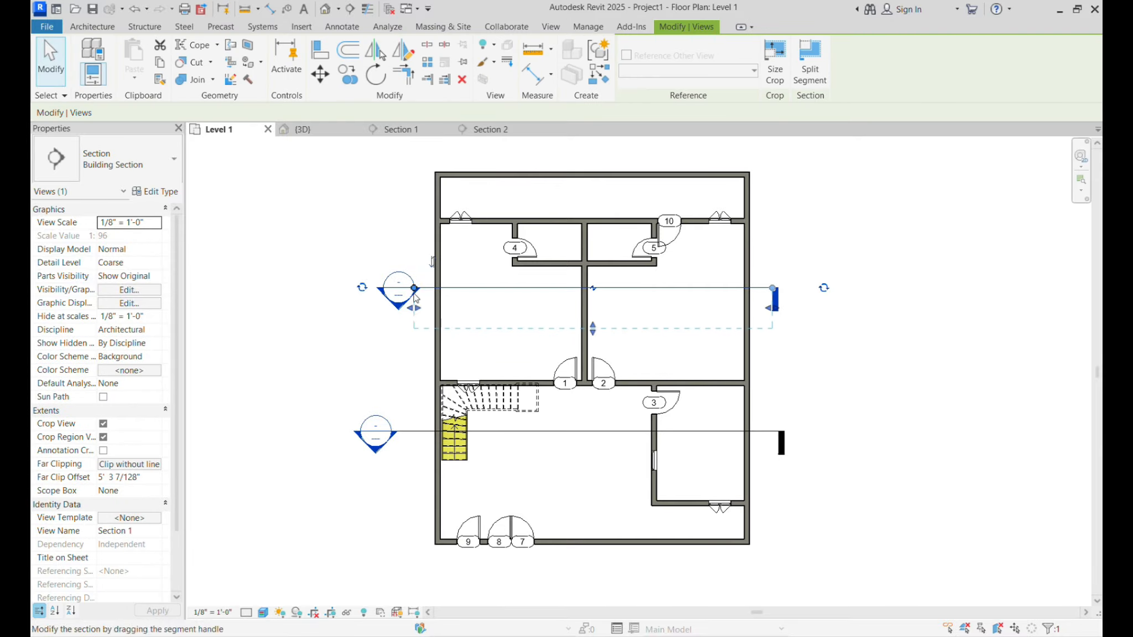
pyautogui.click(824, 288)
pyautogui.click(824, 289)
pyautogui.click(824, 289)
pyautogui.click(824, 288)
pyautogui.click(824, 288)
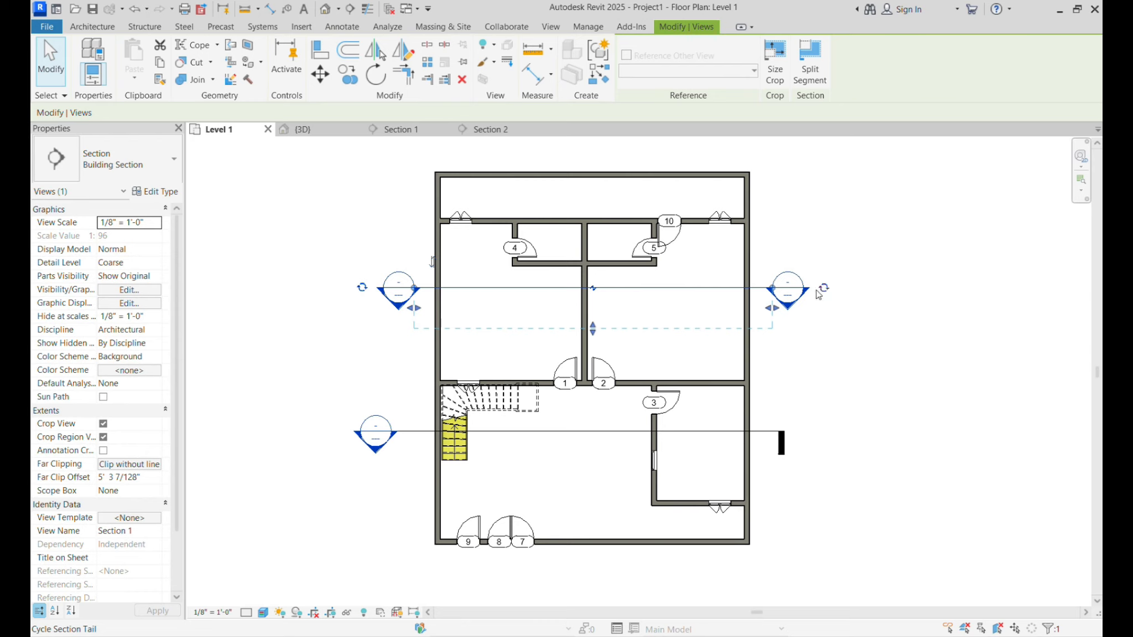
pyautogui.click(361, 288)
pyautogui.click(362, 287)
pyautogui.click(824, 288)
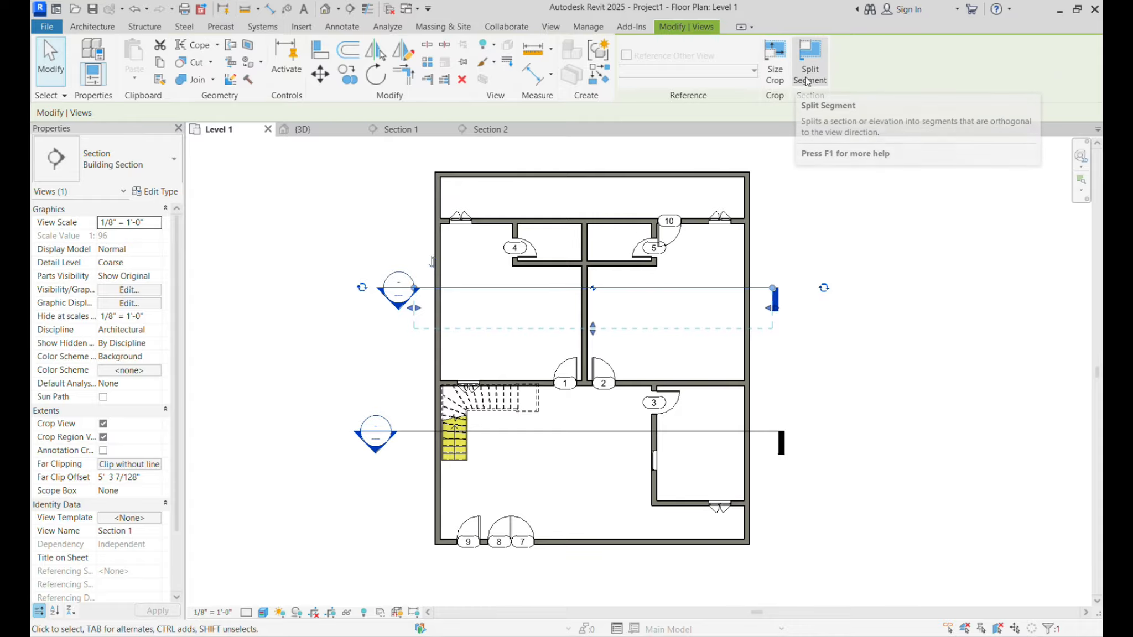
# Examine the upper section's crop region size settings, including model width, height and annotation offsets, and close them
pyautogui.click(775, 82)
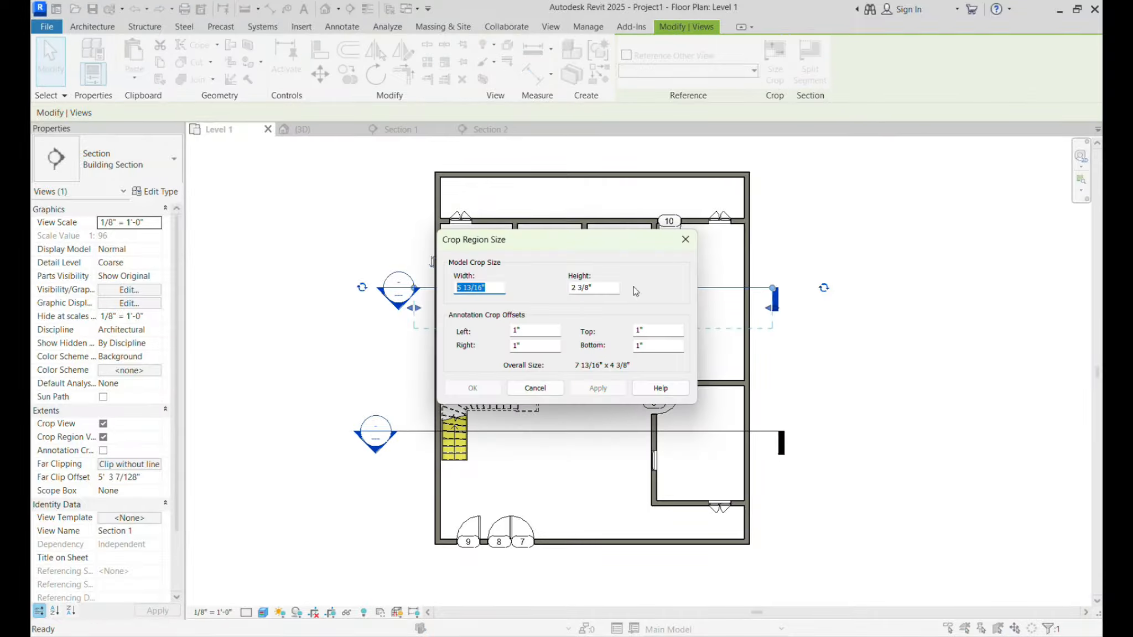
pyautogui.moveTo(498, 288); pyautogui.dragTo(468, 286)
pyautogui.press('Tab')
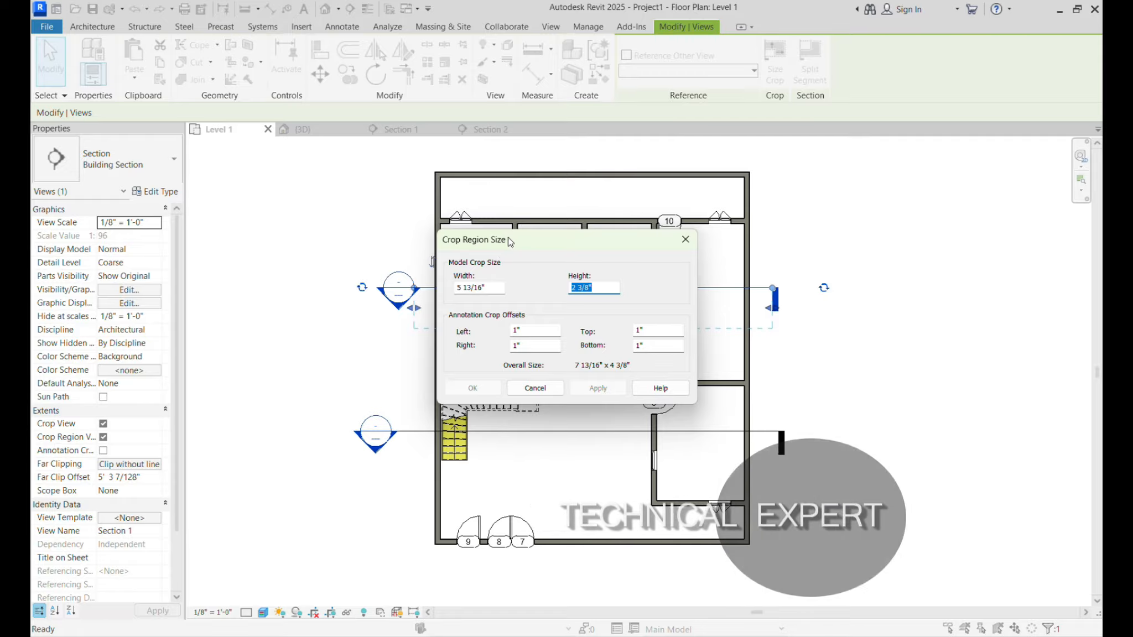
pyautogui.moveTo(509, 242); pyautogui.dragTo(480, 248)
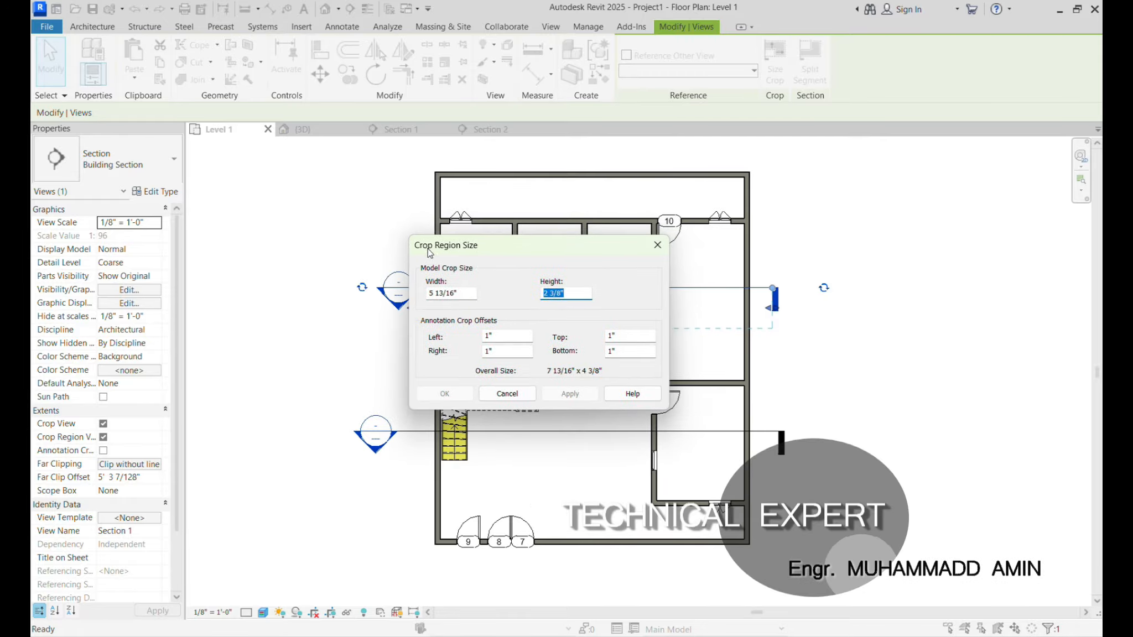
pyautogui.click(657, 244)
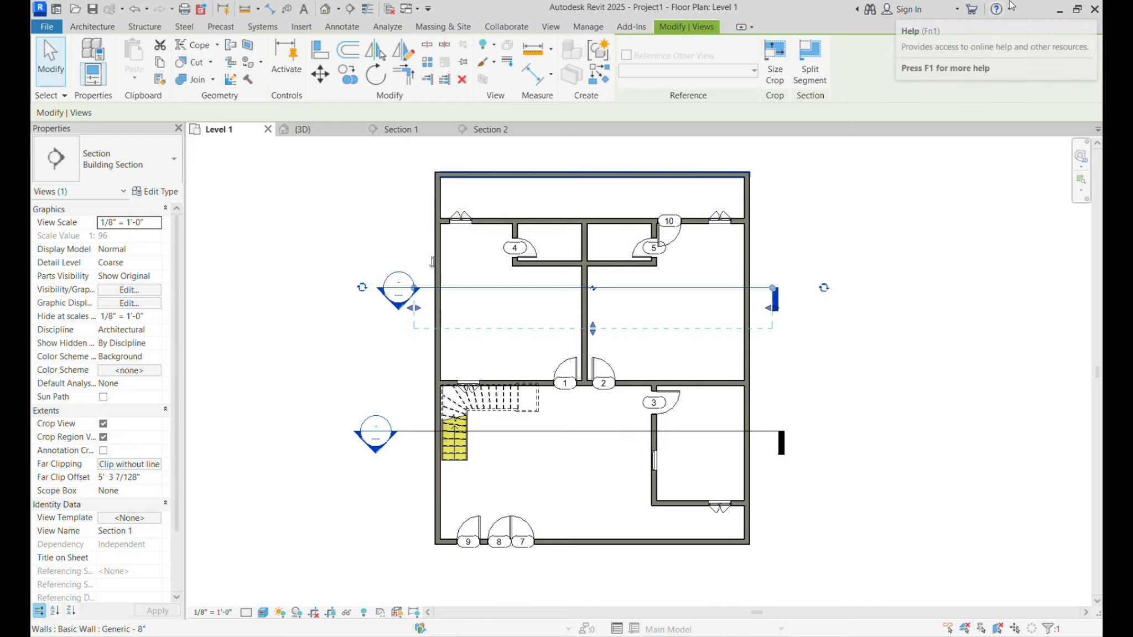
# Split the upper section line into a stepped path, offsetting one segment toward doors 1 and 2 and the end segment through the back room
pyautogui.click(811, 77)
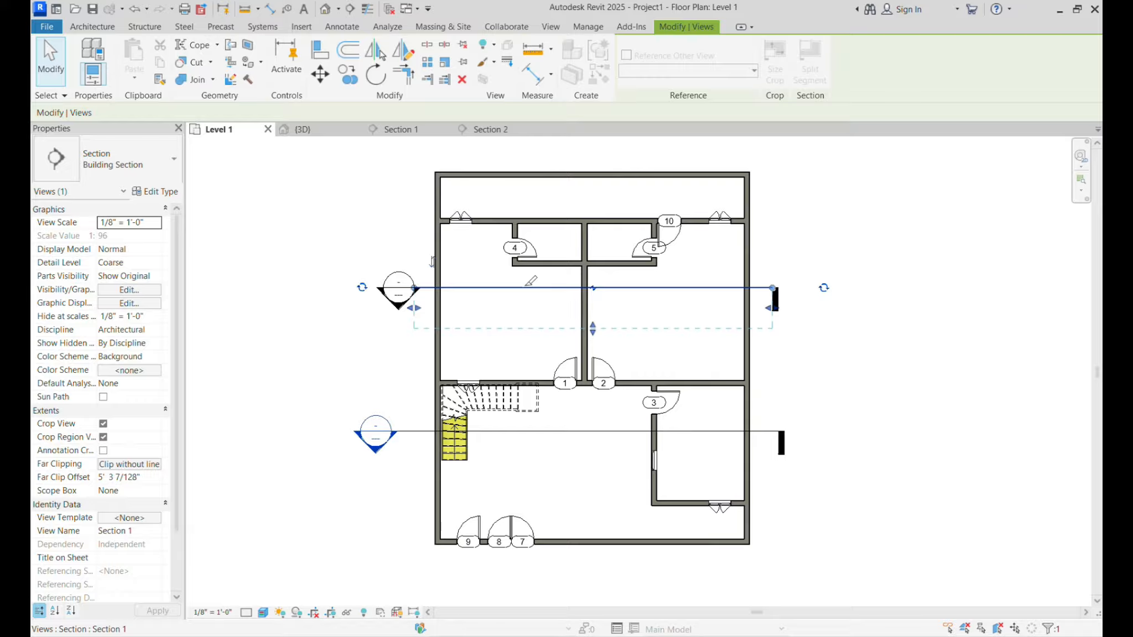
pyautogui.click(526, 287)
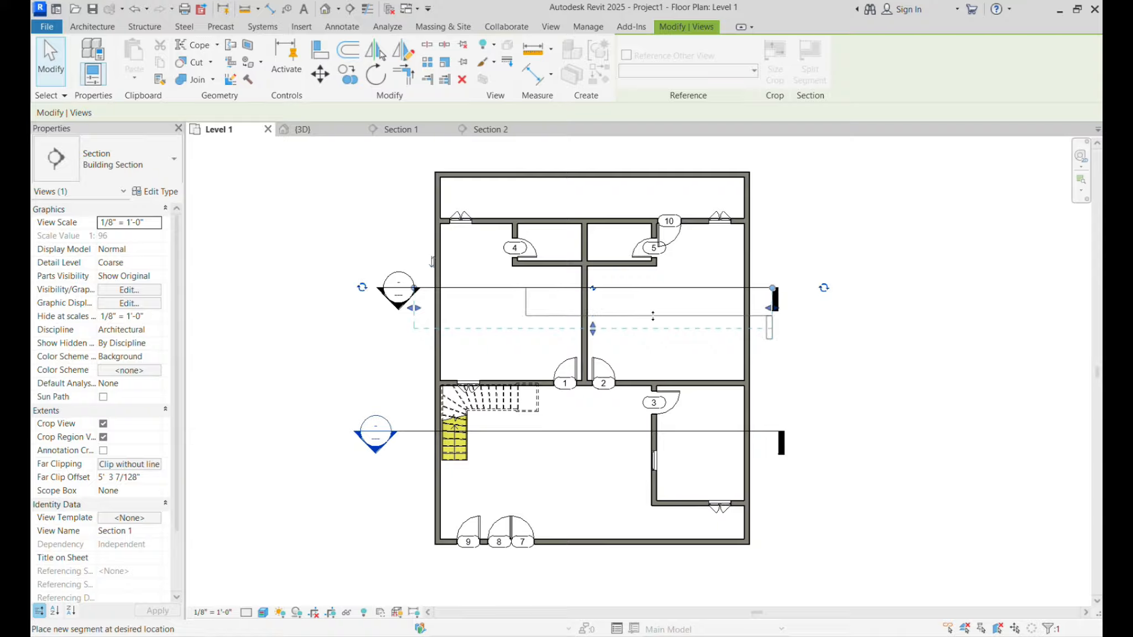
pyautogui.click(655, 315)
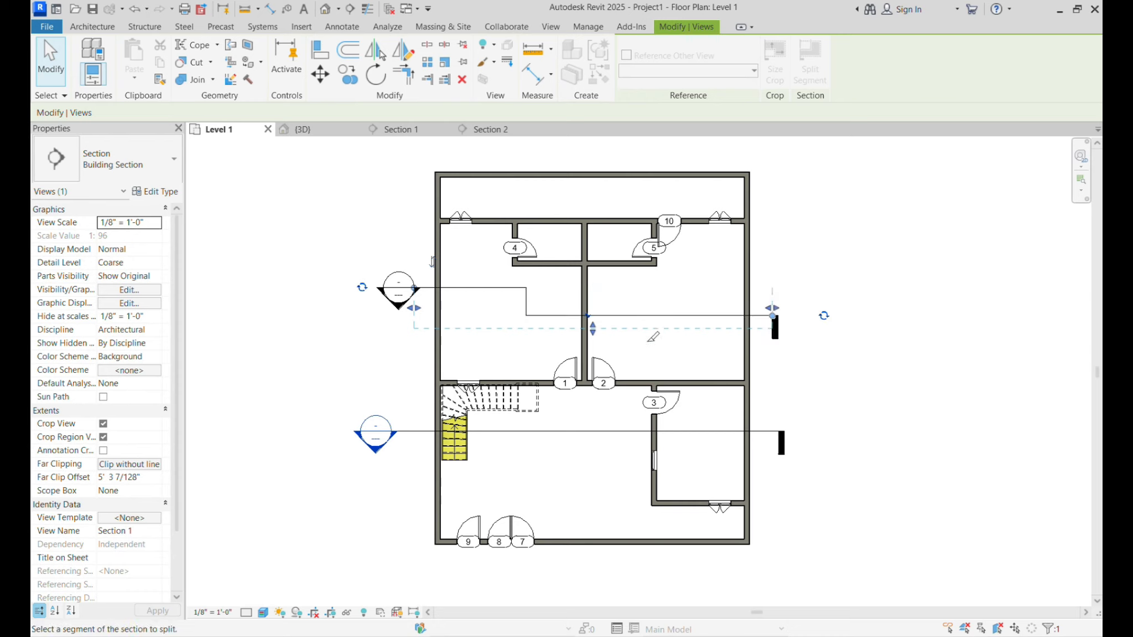
pyautogui.click(673, 314)
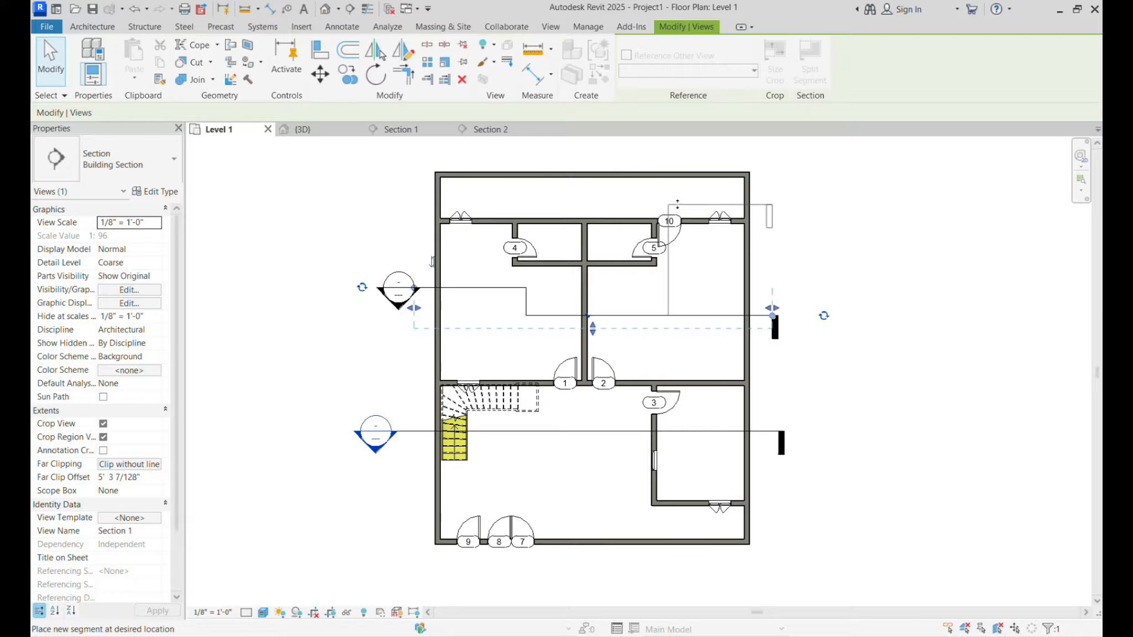
pyautogui.click(681, 201)
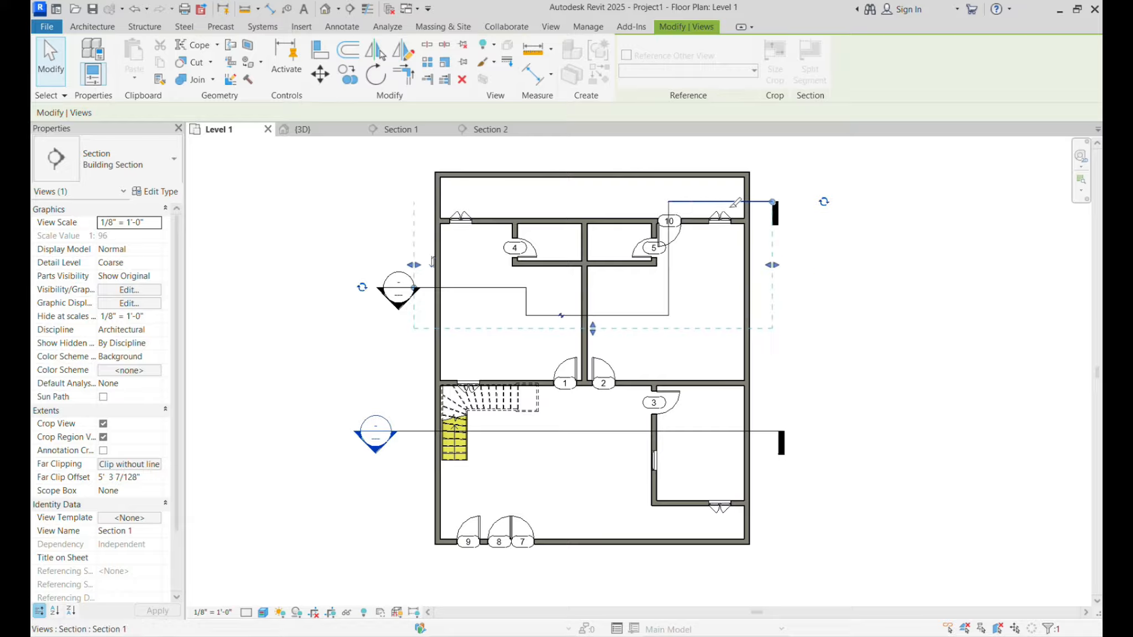
pyautogui.rightClick(808, 272)
pyautogui.click(823, 279)
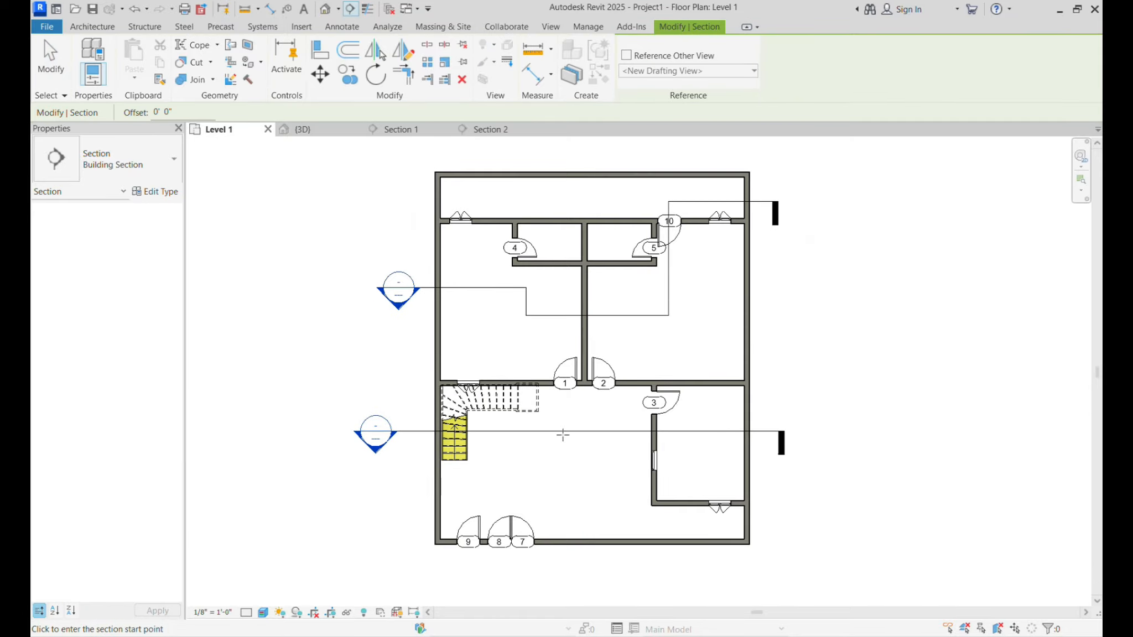
pyautogui.press('Escape')
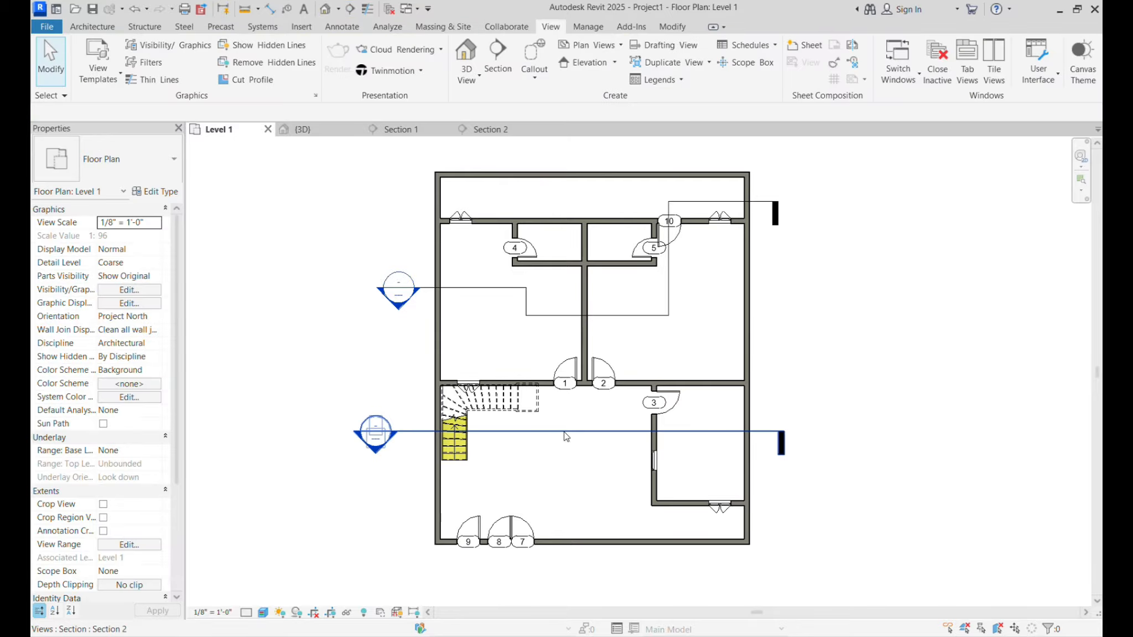
# Delete the section running through the staircase, along with its section view
pyautogui.click(566, 435)
pyautogui.press('Delete')
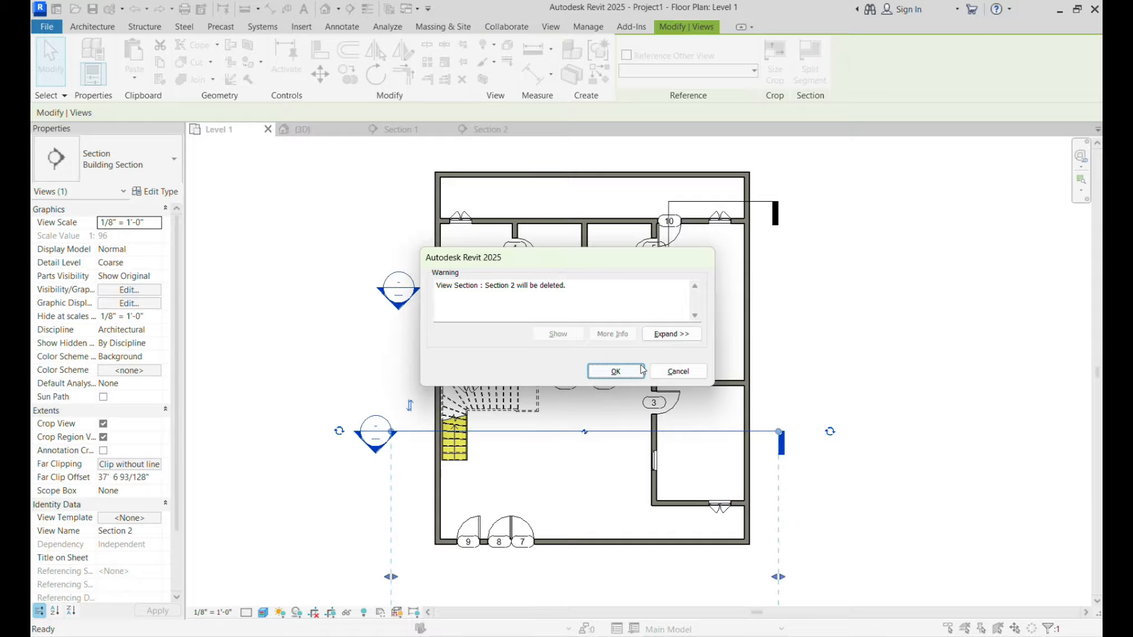
pyautogui.moveTo(488, 287)
pyautogui.mouseDown()
pyautogui.moveTo(443, 286)
pyautogui.moveTo(507, 288)
pyautogui.mouseUp()
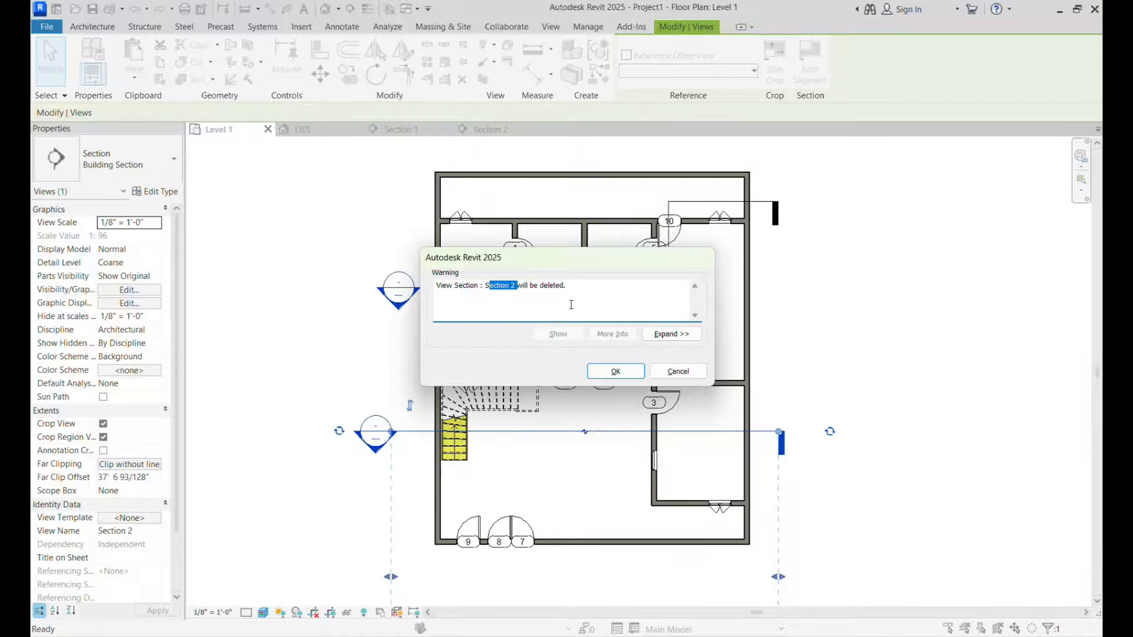
pyautogui.click(615, 372)
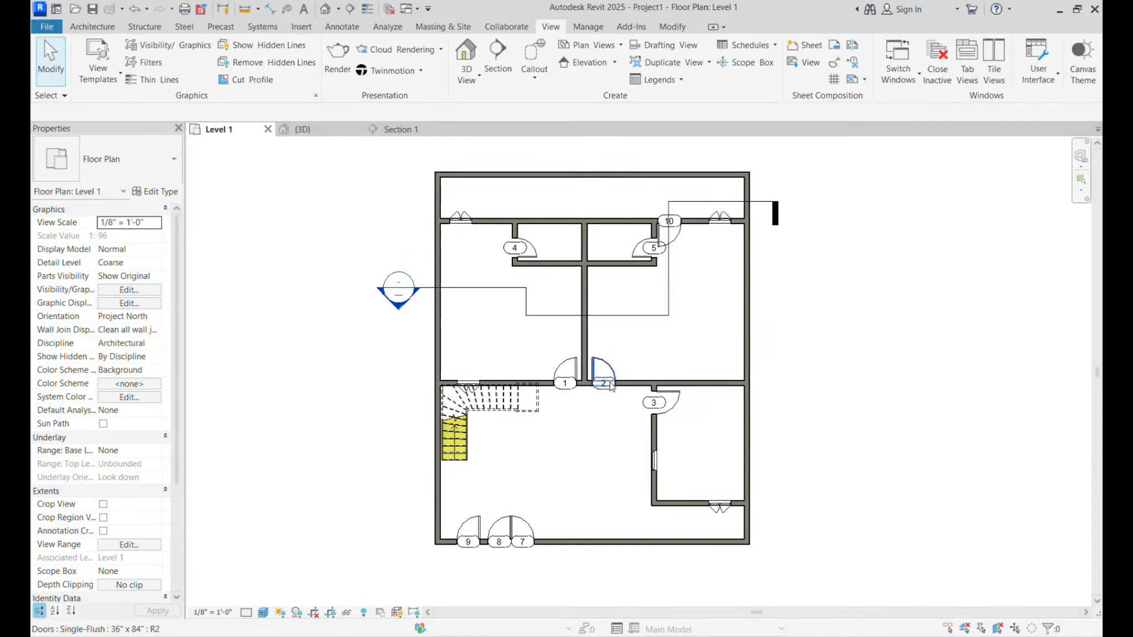
# Compare the stepped section line in the floor plan with its section view, and return to the plan
pyautogui.click(413, 131)
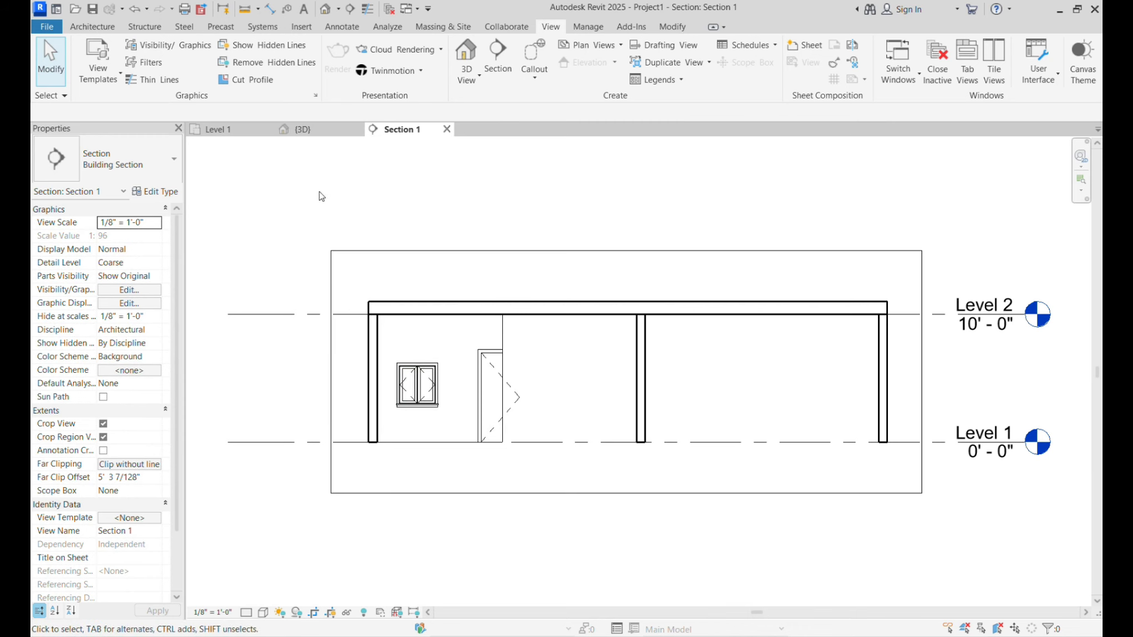
pyautogui.click(241, 130)
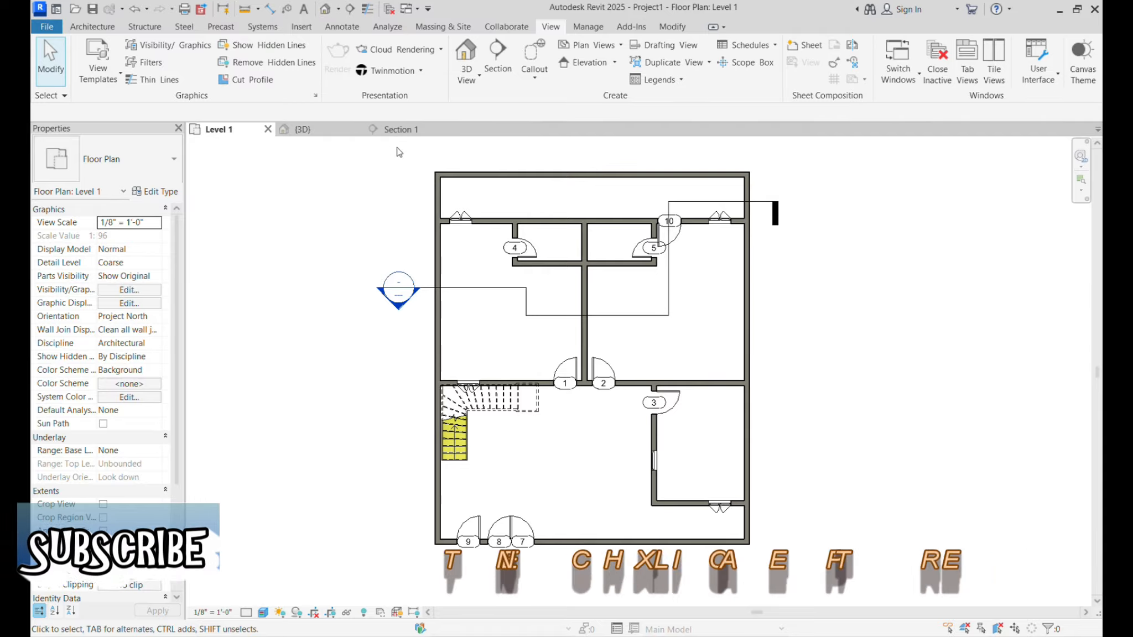
pyautogui.click(399, 130)
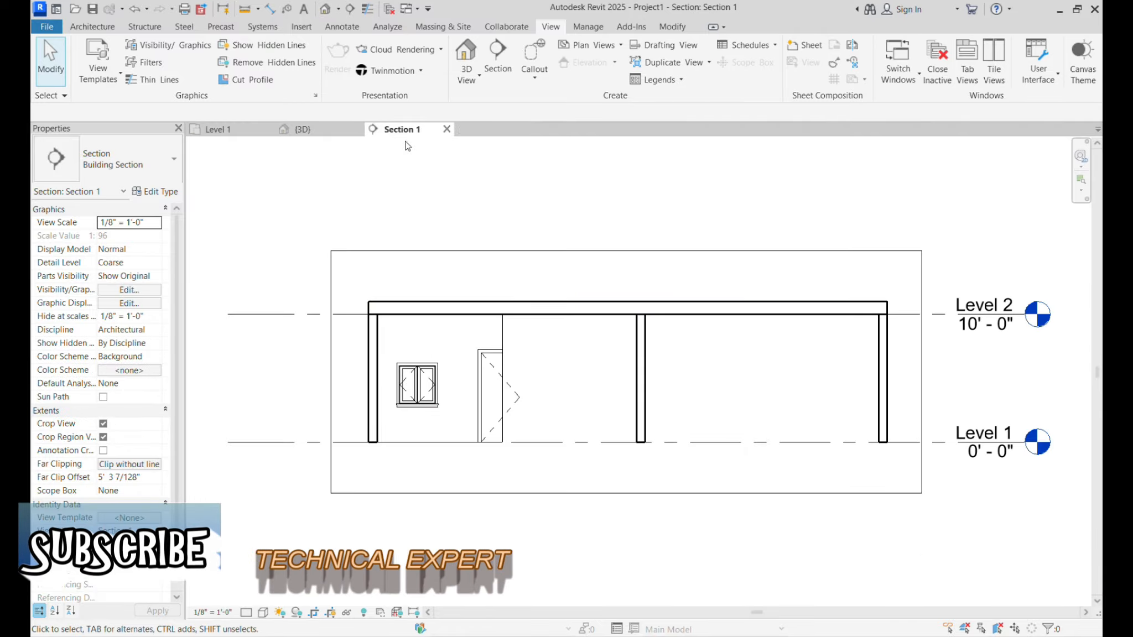
pyautogui.click(243, 132)
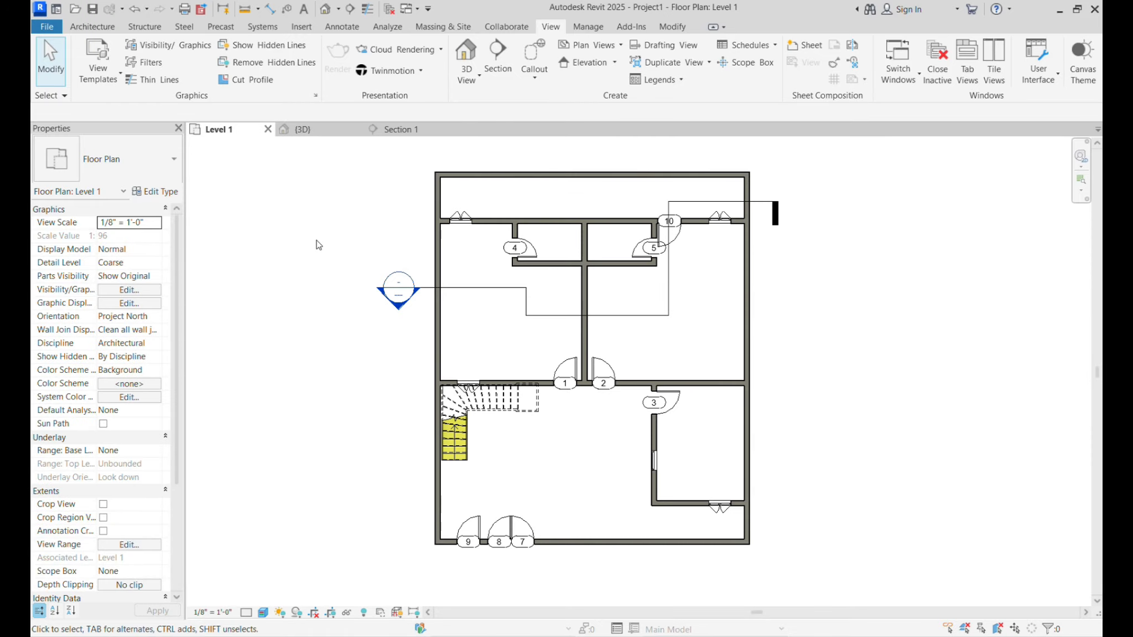
# Delete the stepped section and its section view
pyautogui.click(460, 290)
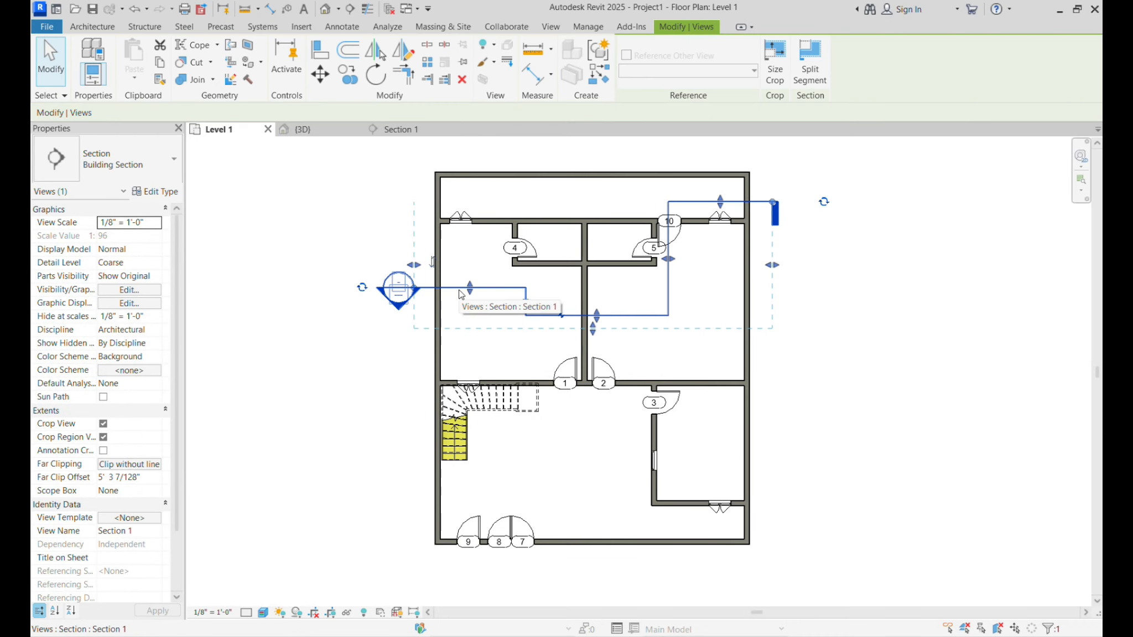
pyautogui.press('Delete')
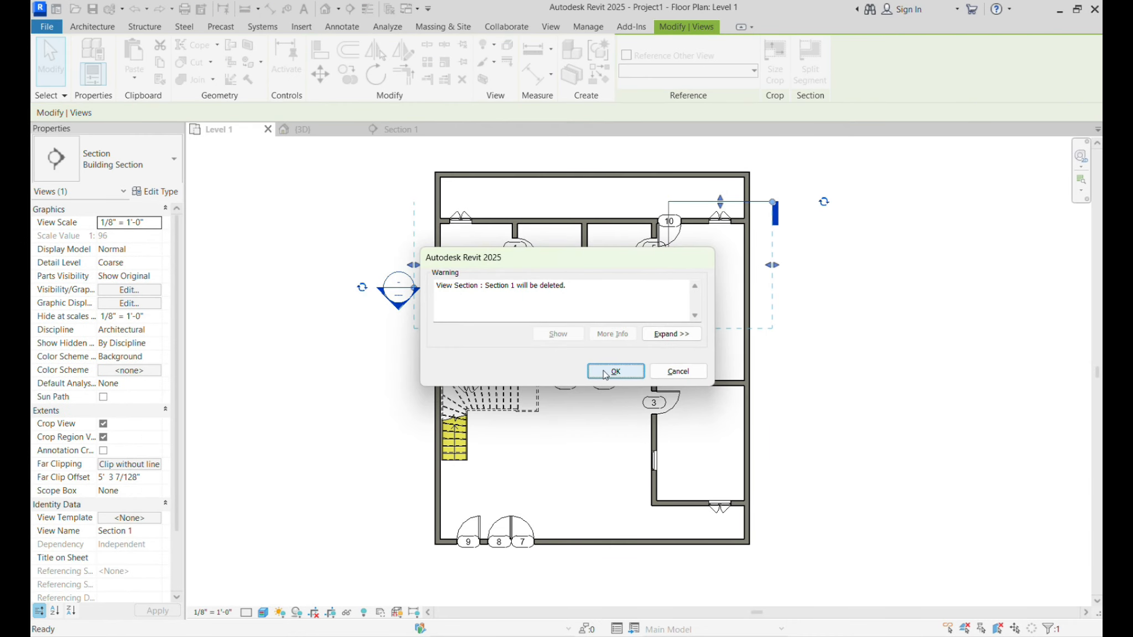
pyautogui.click(590, 374)
# Draw a new horizontal building section across both middle rooms, above doors 1 and 2, extending past both outer walls
pyautogui.click(497, 58)
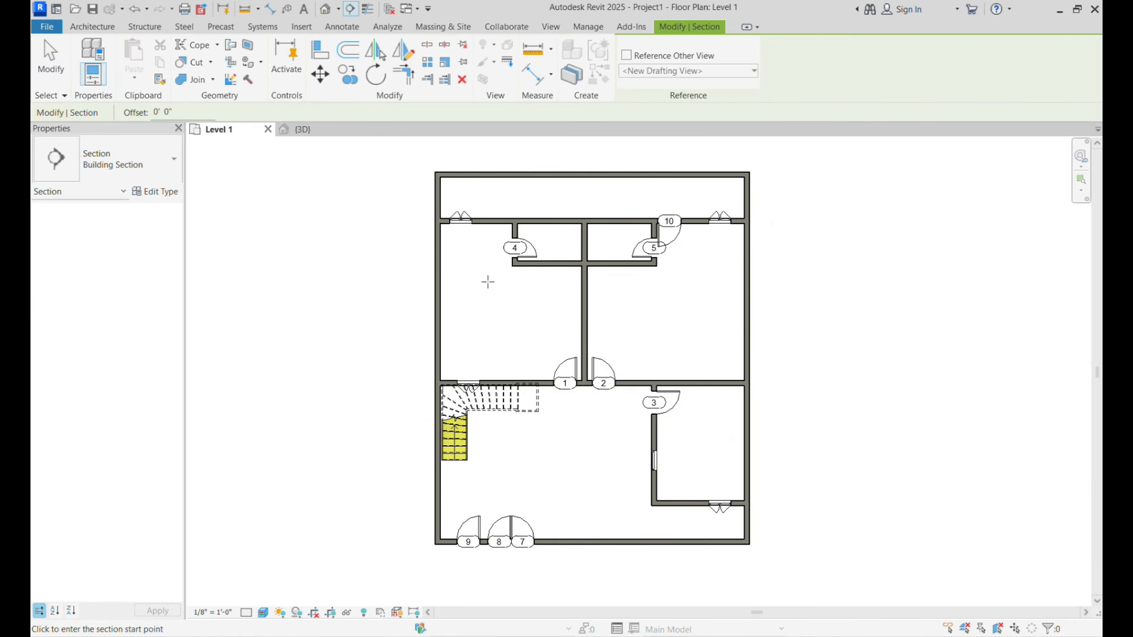
pyautogui.click(385, 333)
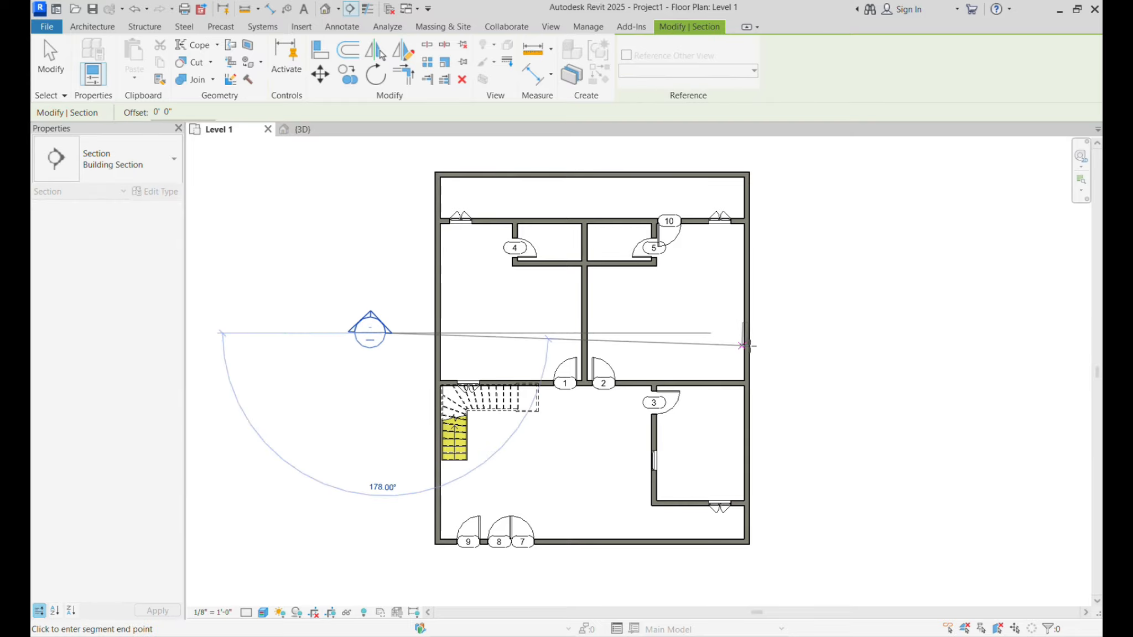
pyautogui.click(792, 332)
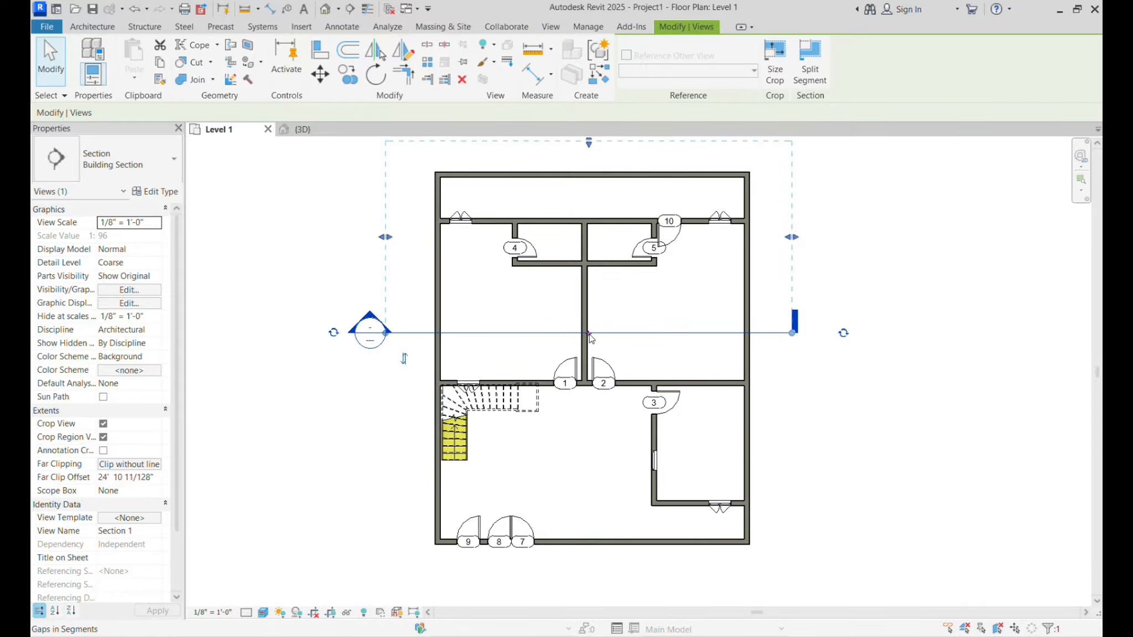
# Break the new section line with a gap and pull both inner segment ends back to the outer walls
pyautogui.scroll(5, 591, 337)
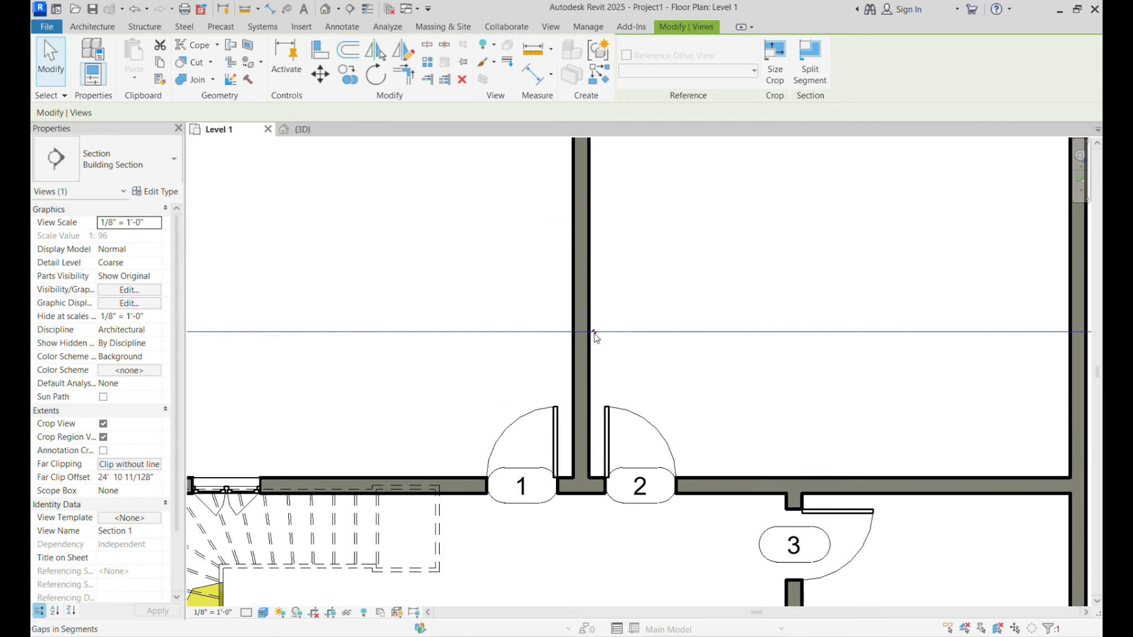
pyautogui.click(593, 334)
pyautogui.scroll(-5, 595, 340)
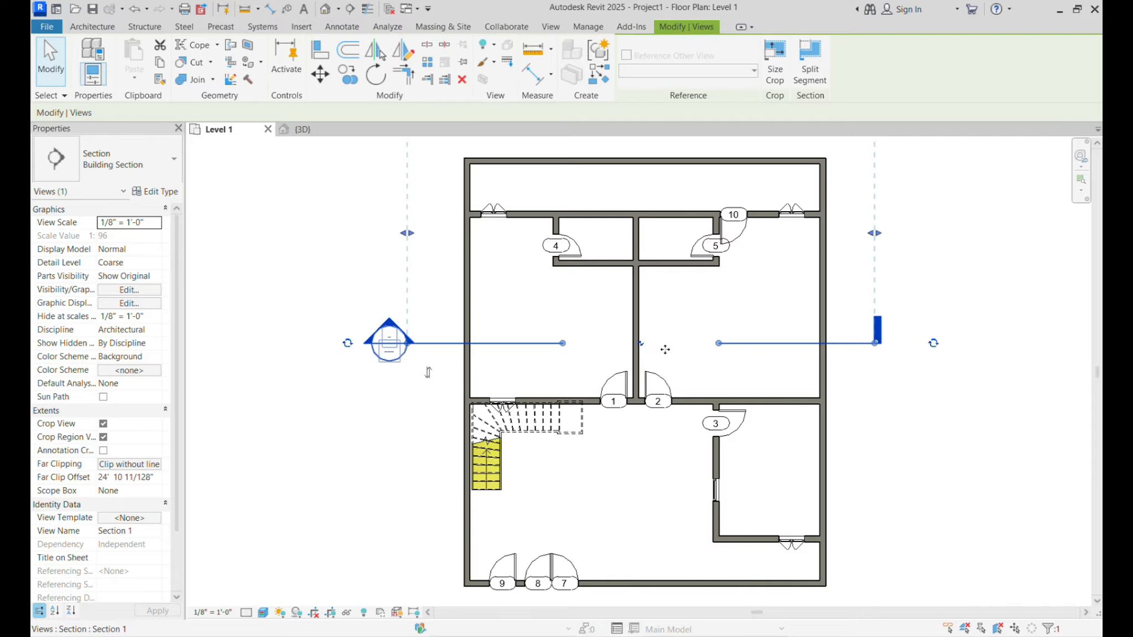
pyautogui.moveTo(718, 343); pyautogui.dragTo(825, 344)
pyautogui.moveTo(563, 343); pyautogui.dragTo(466, 343)
pyautogui.scroll(-4, 590, 354)
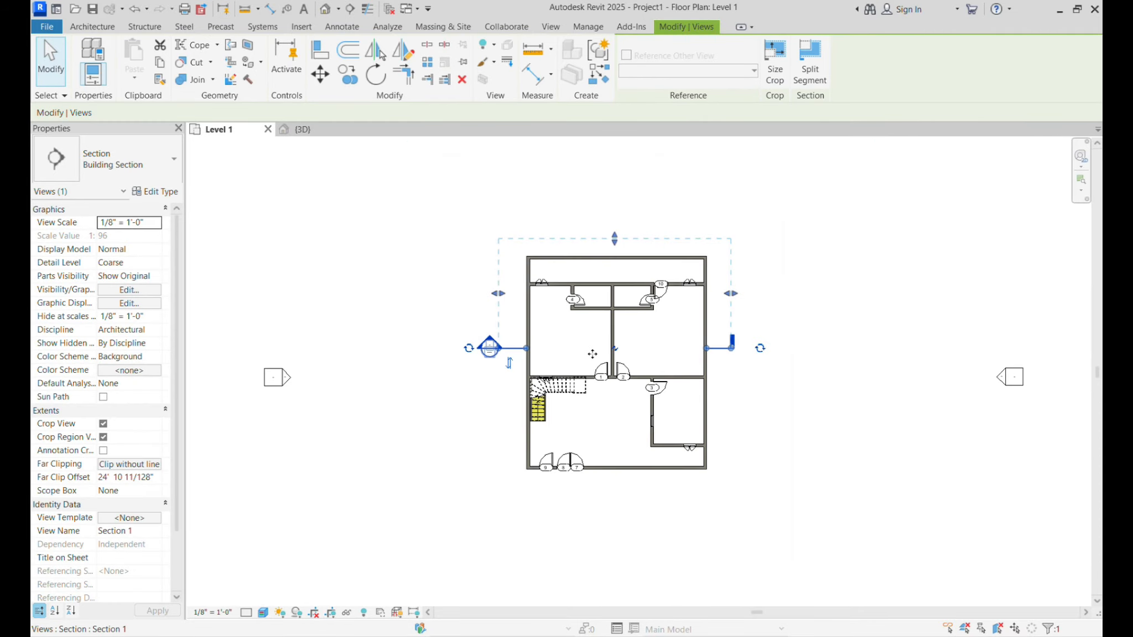
# Rejoin the section line across the building, and break it again with the gap between the outer walls
pyautogui.scroll(3, 616, 338)
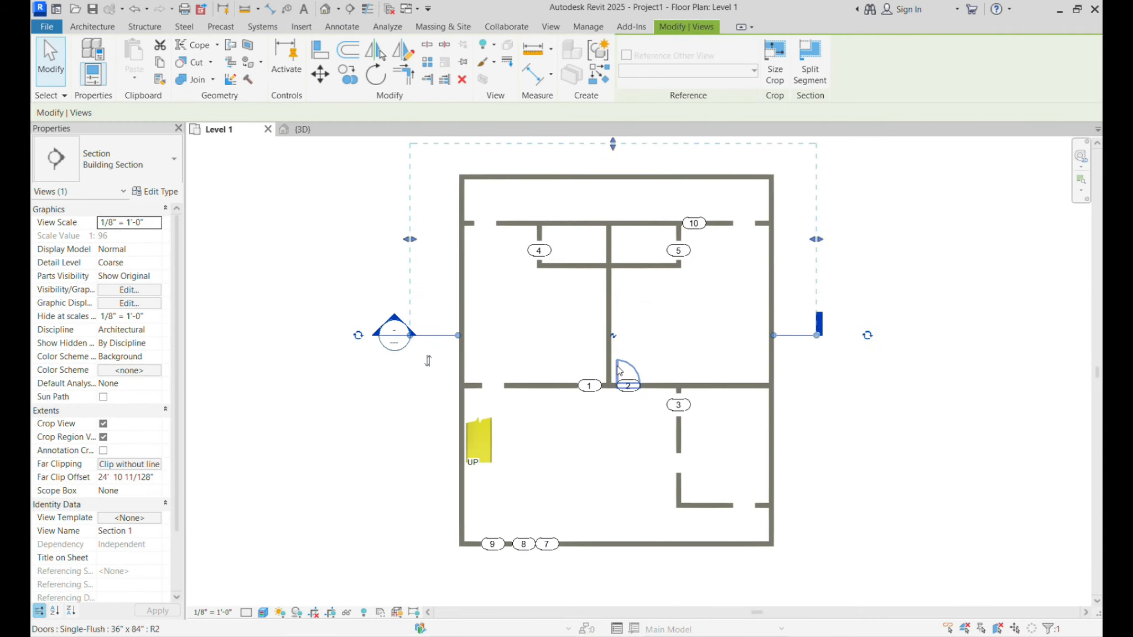
pyautogui.click(613, 335)
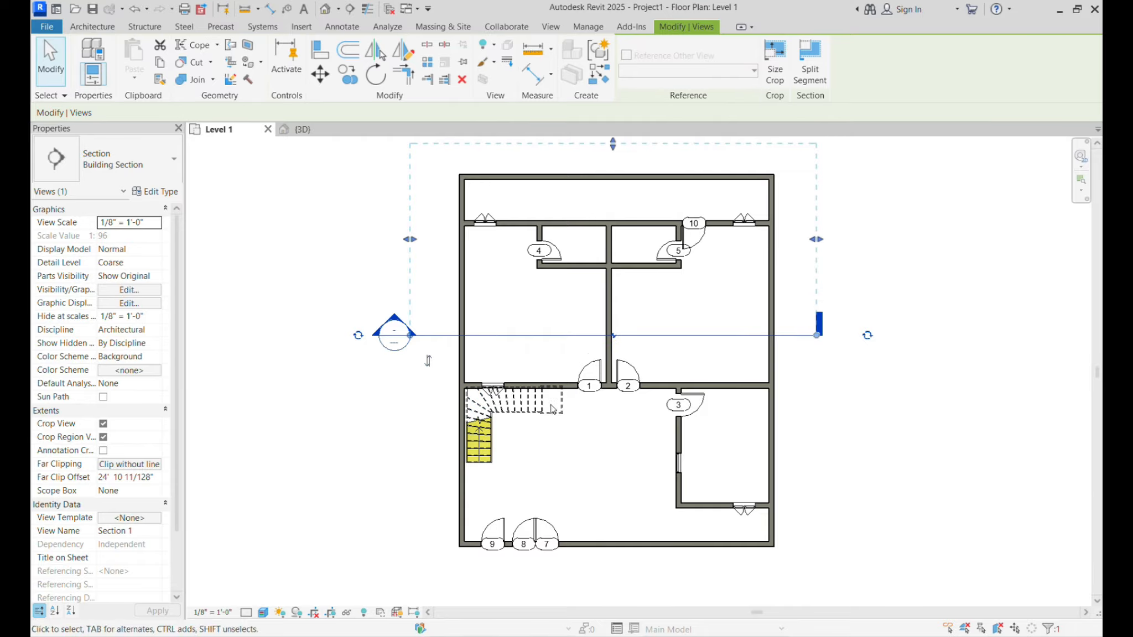
pyautogui.scroll(2, 613, 336)
pyautogui.click(625, 332)
pyautogui.scroll(-3, 784, 350)
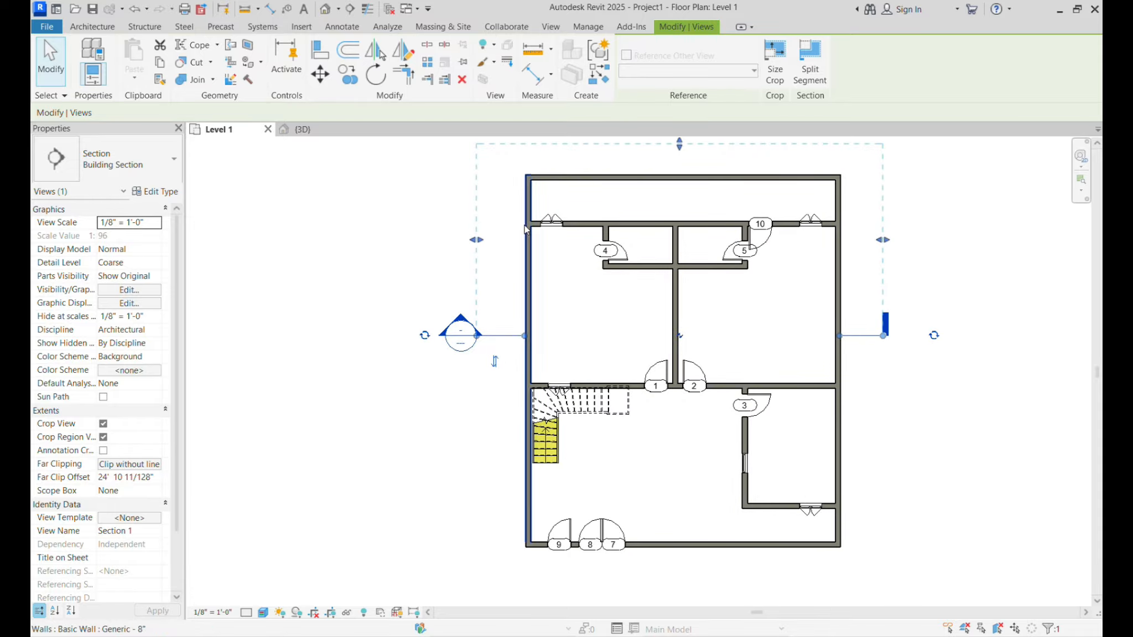
# Narrow the section's view extents from both sides so the boundaries fall just inside the outer side walls
pyautogui.moveTo(476, 240); pyautogui.dragTo(512, 238)
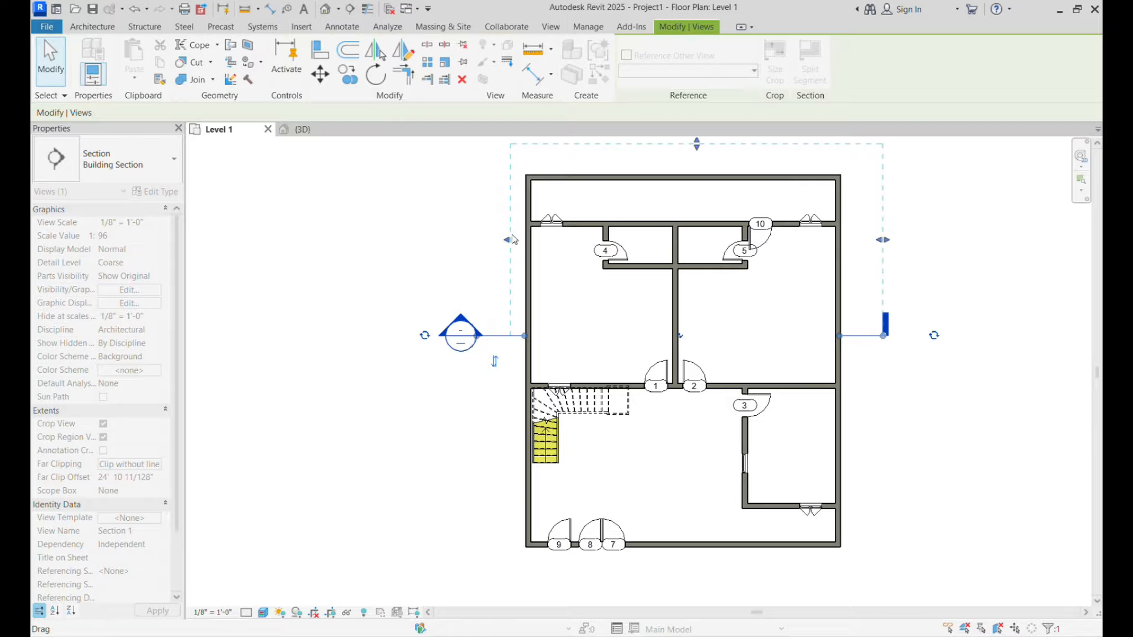
pyautogui.moveTo(883, 246); pyautogui.dragTo(814, 243)
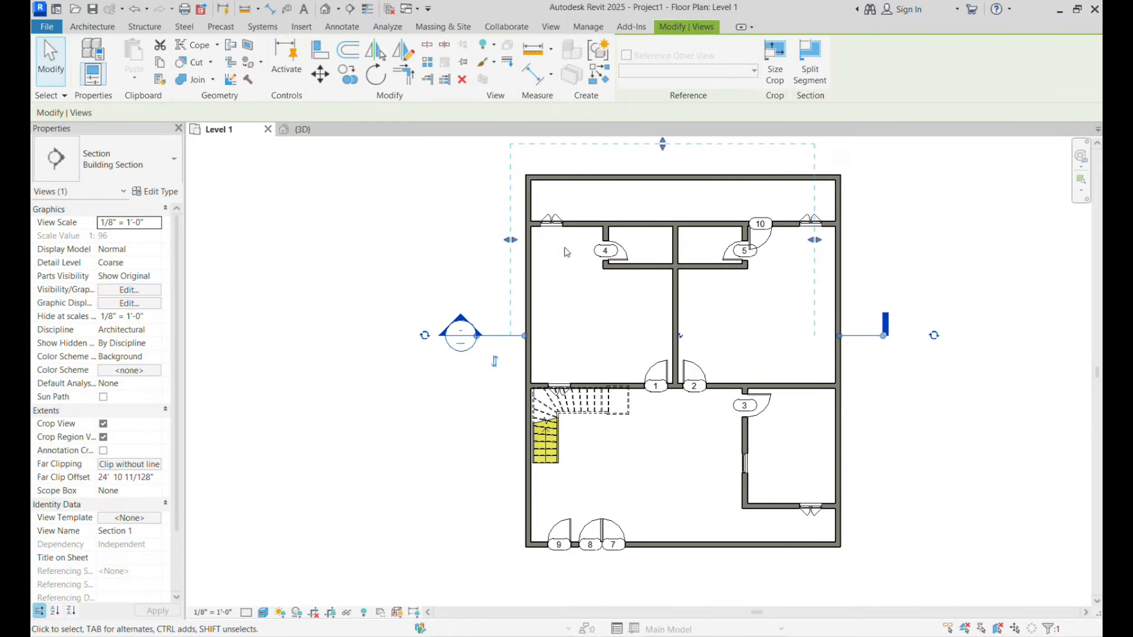
pyautogui.moveTo(511, 239); pyautogui.dragTo(554, 238)
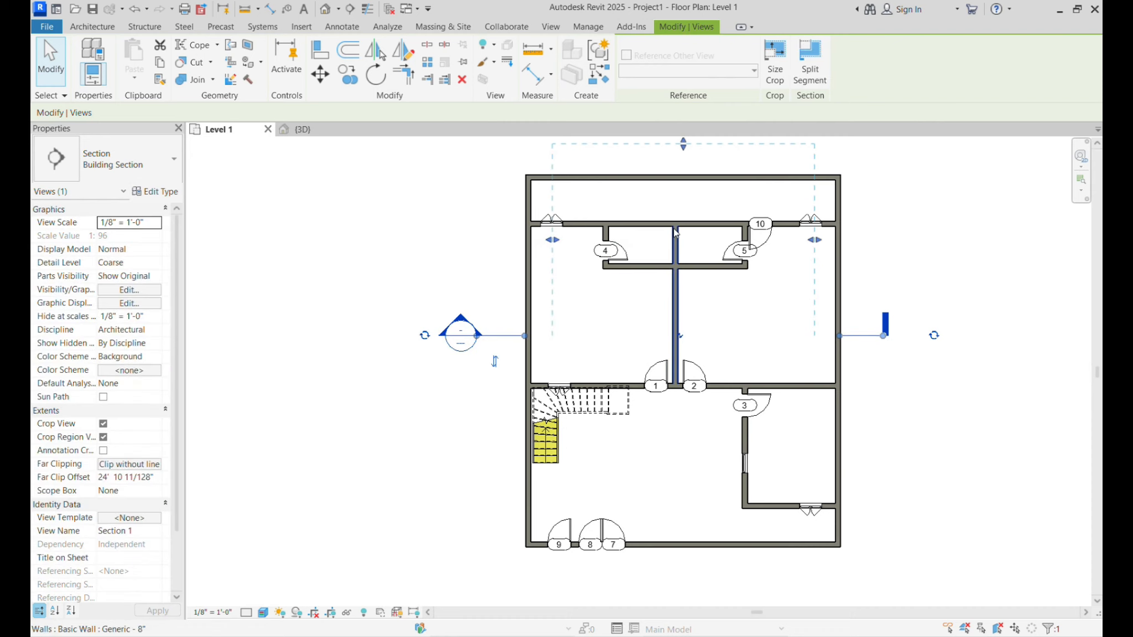
# Shorten the section's far clip depth to about 11' 3" and shift the section head slightly outward from the building
pyautogui.moveTo(683, 145); pyautogui.dragTo(683, 253)
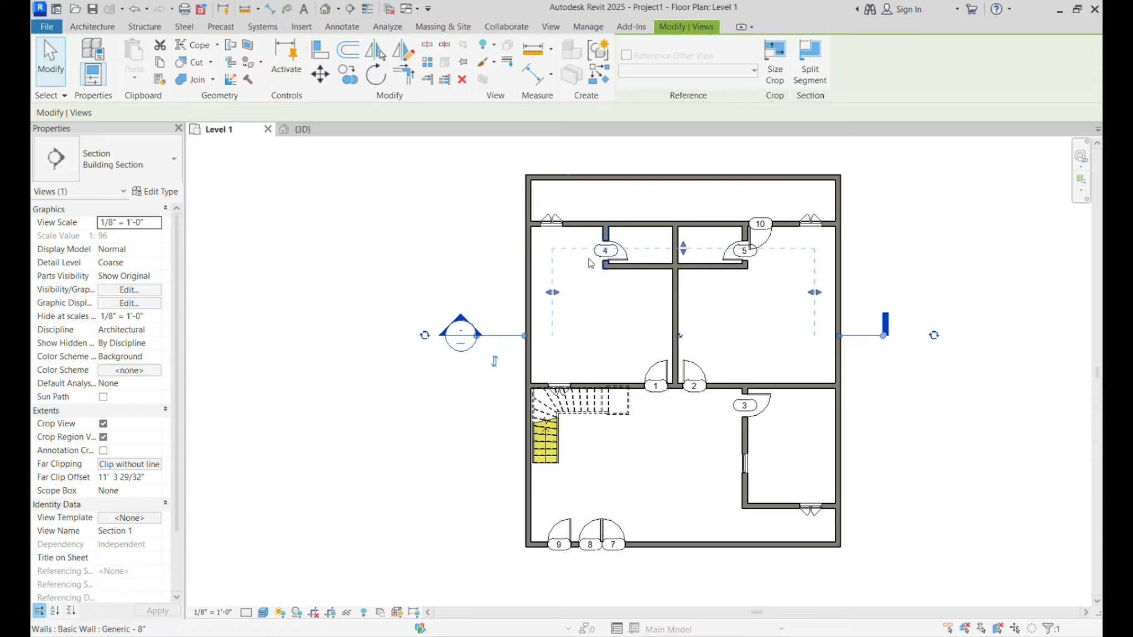
pyautogui.moveTo(456, 332); pyautogui.dragTo(446, 330)
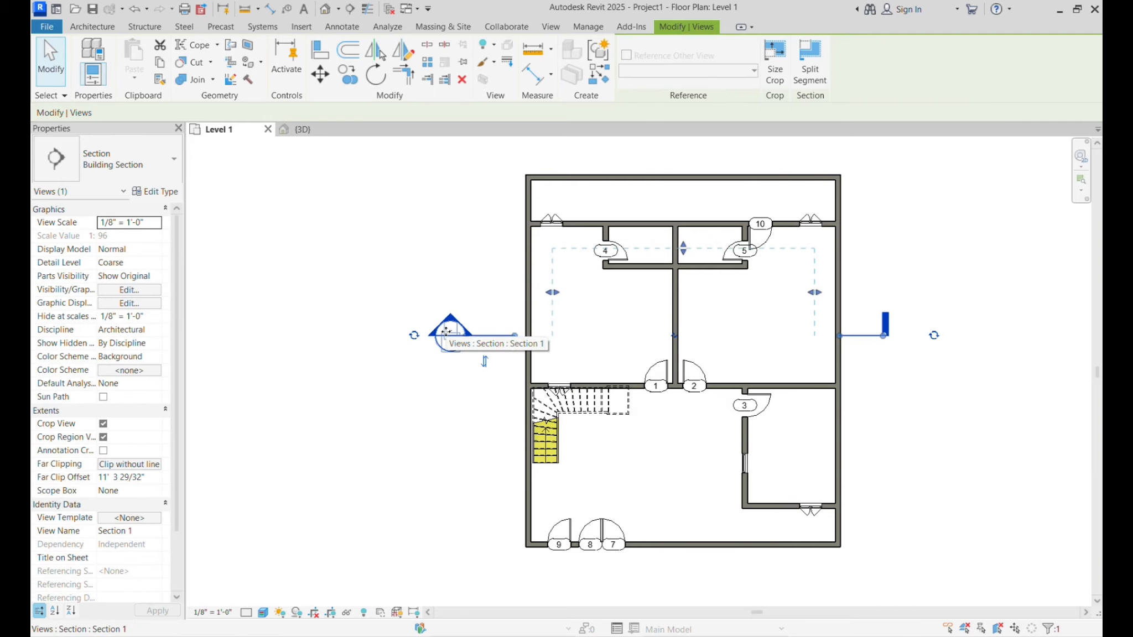
pyautogui.click(729, 313)
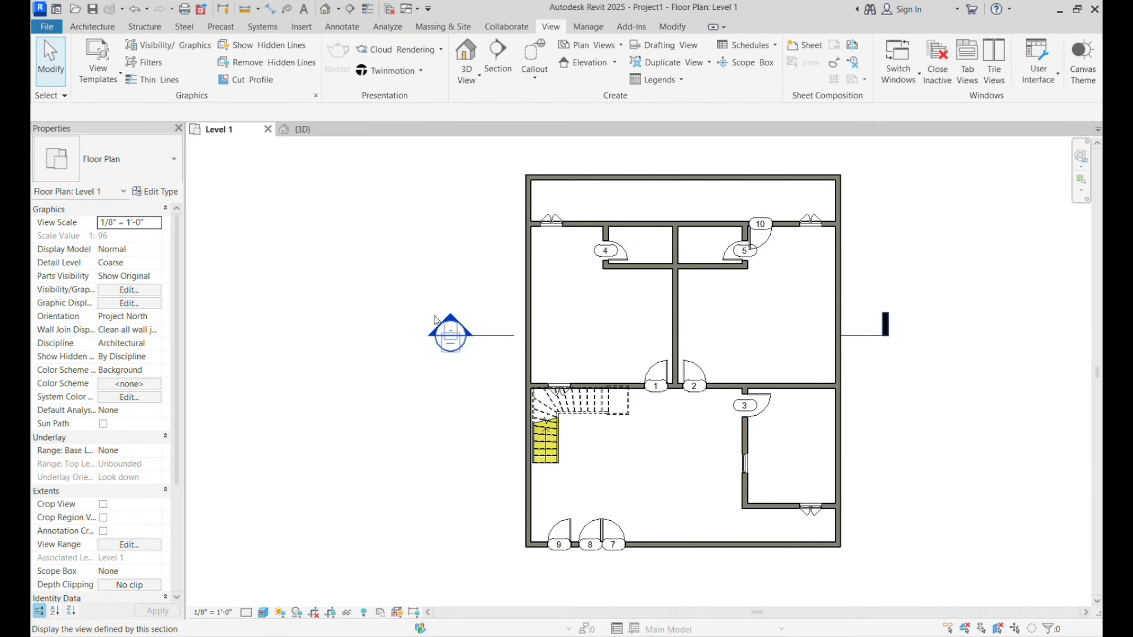
# Open the section's view from its head and compare its cropped extents with the Level 1 plan, ending on the plan
pyautogui.doubleClick(450, 333)
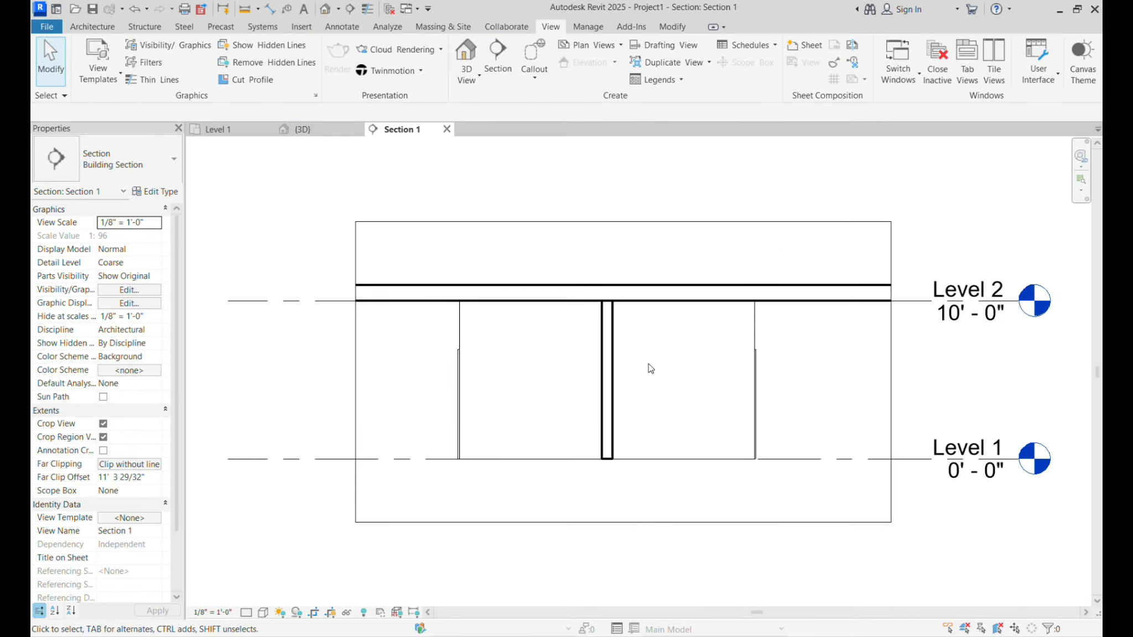
pyautogui.click(250, 133)
pyautogui.doubleClick(467, 335)
pyautogui.click(231, 130)
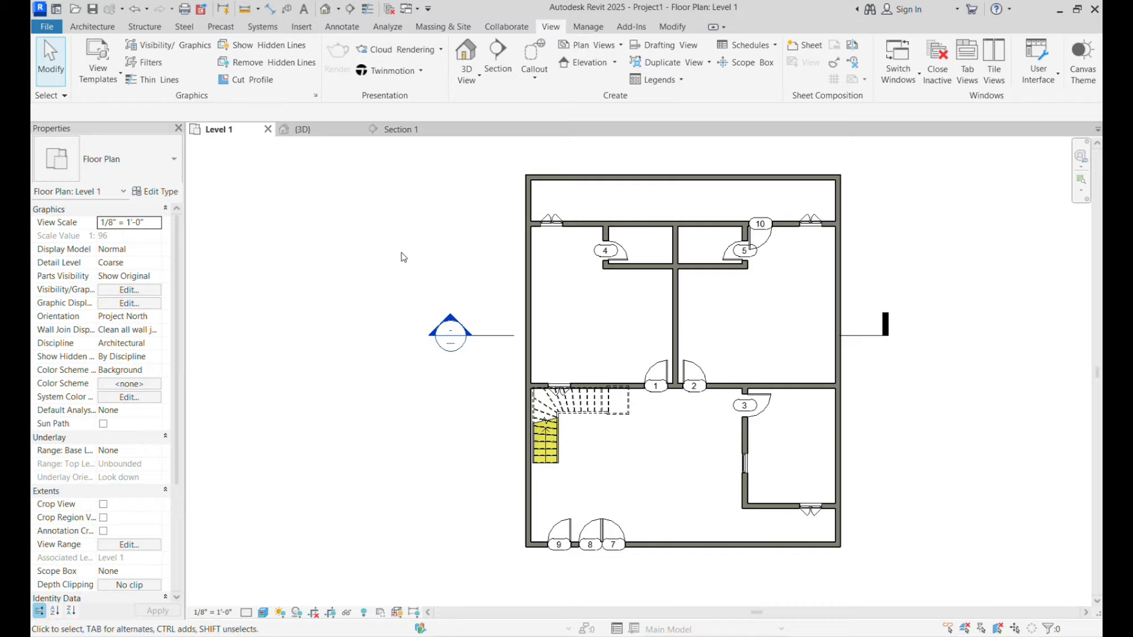
pyautogui.click(340, 129)
pyautogui.click(399, 129)
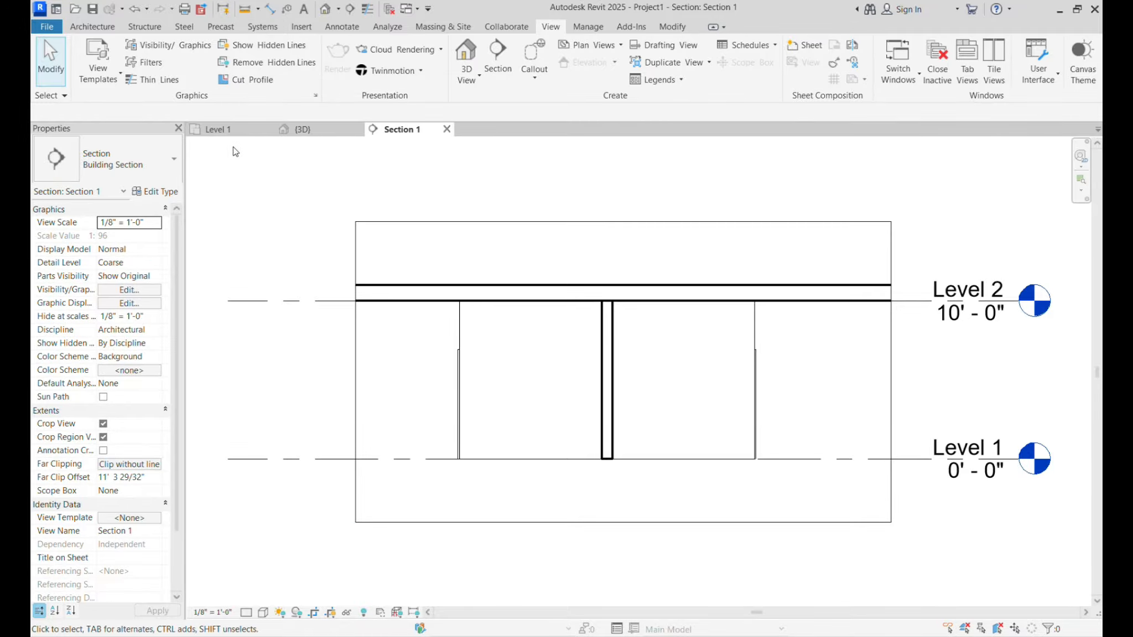
pyautogui.click(220, 129)
pyautogui.doubleClick(473, 339)
pyautogui.click(204, 128)
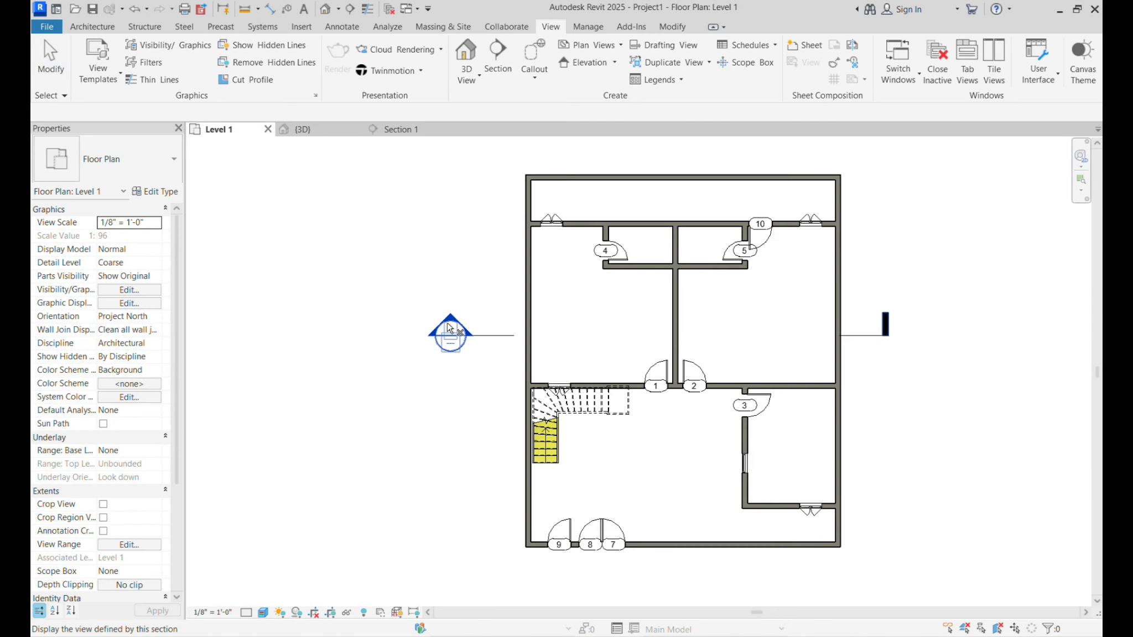
# Delete the existing building section with the gapped line from the Level 1 plan, including its view
pyautogui.click(880, 334)
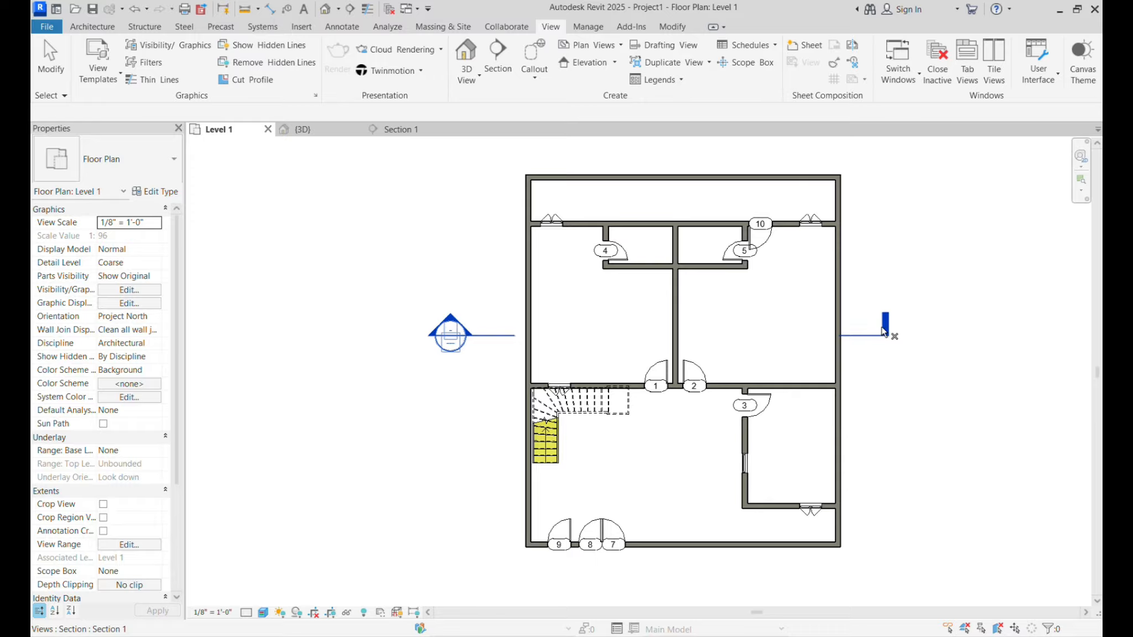
pyautogui.press('Escape')
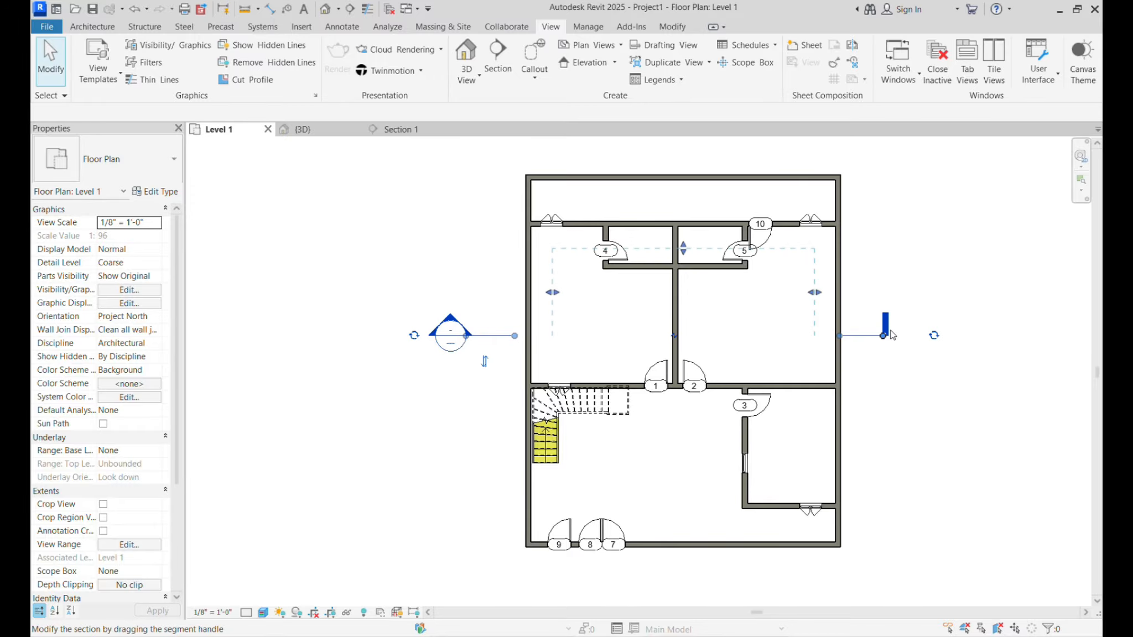
pyautogui.click(867, 336)
pyautogui.press('Delete')
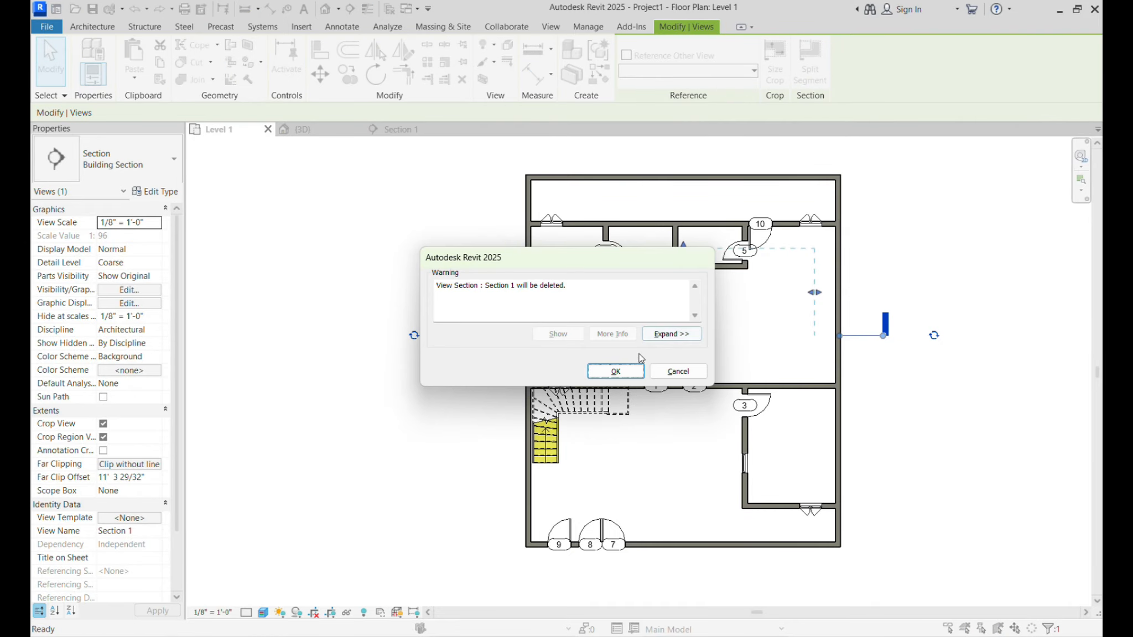
pyautogui.click(613, 368)
# Draw a new horizontal building section across the two large middle rooms, from outside one side wall to outside the other
pyautogui.click(490, 71)
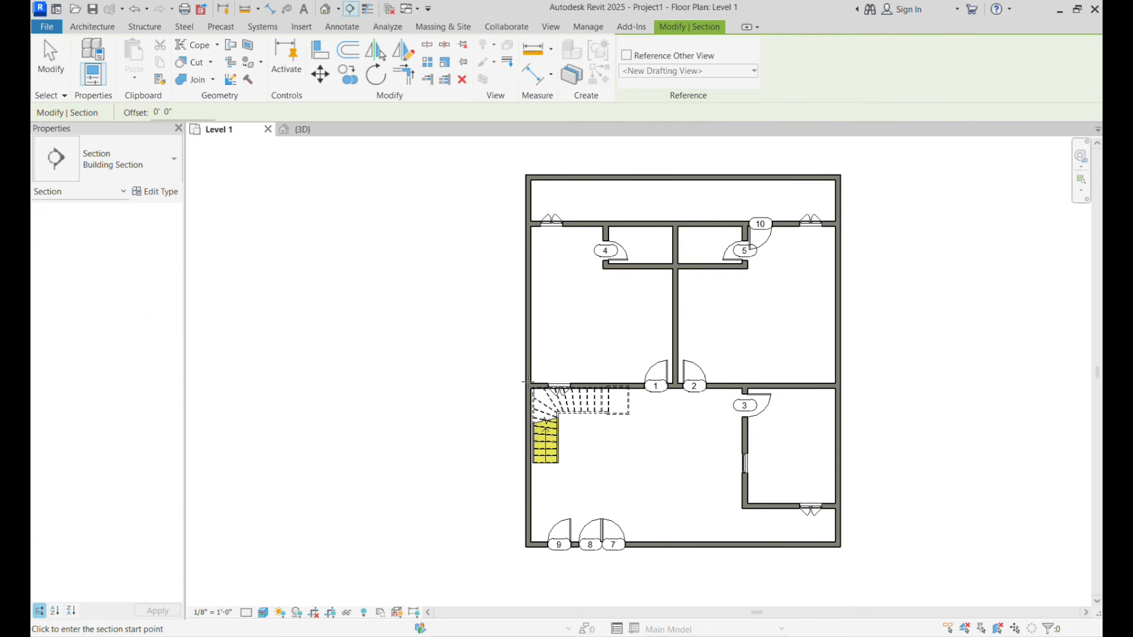
pyautogui.click(498, 330)
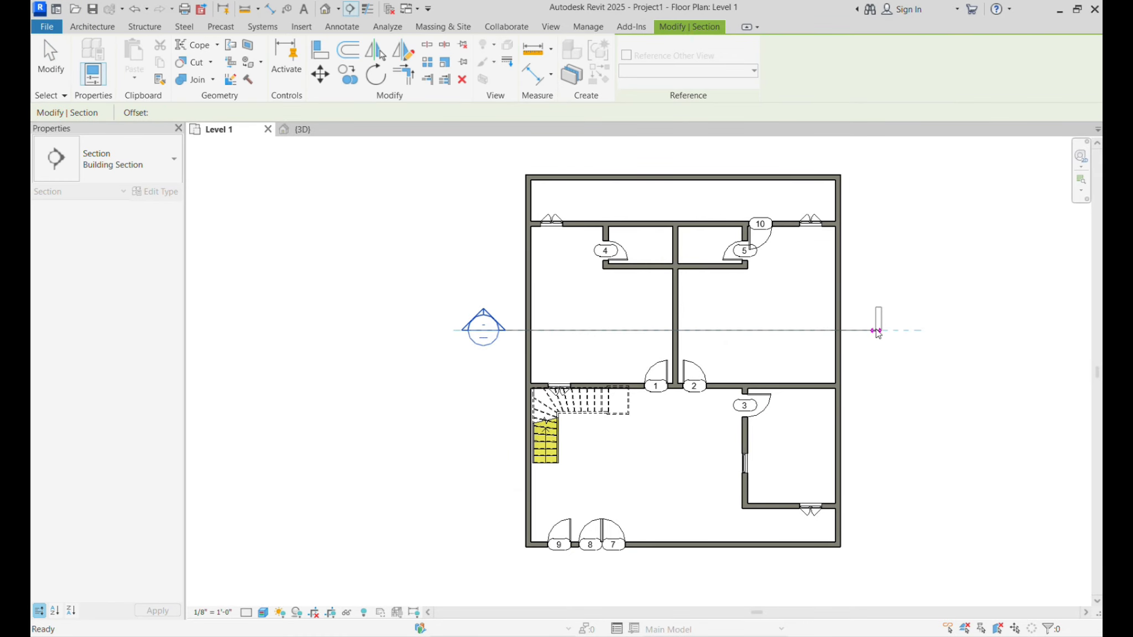
pyautogui.click(875, 330)
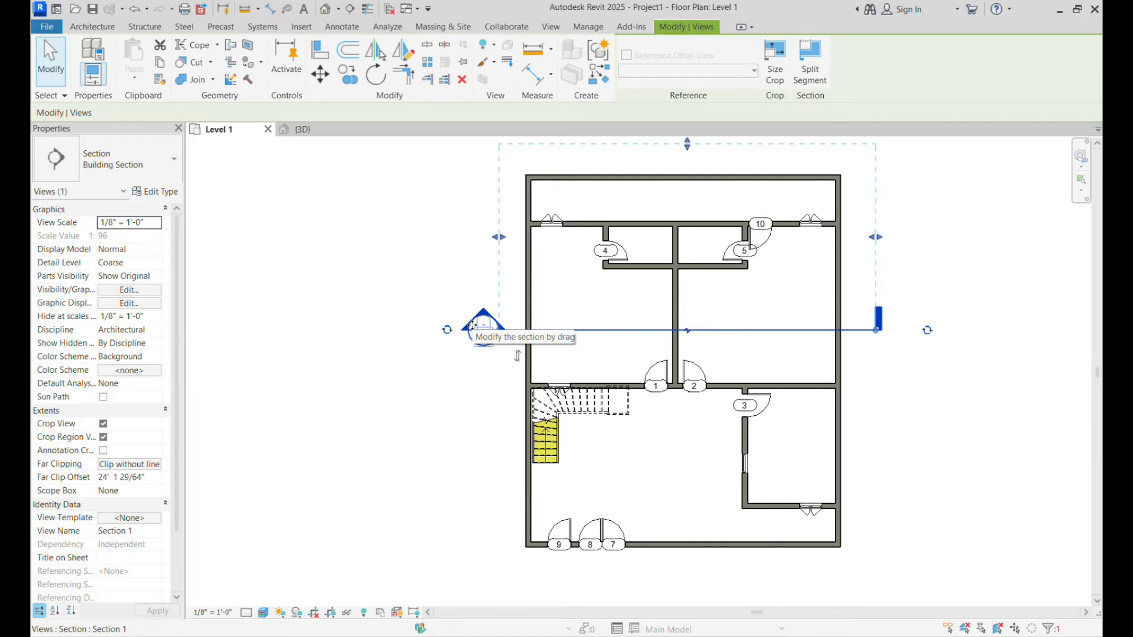
# Open the new section's view from its section head in the Level 1 plan
pyautogui.click(598, 297)
pyautogui.click(881, 328)
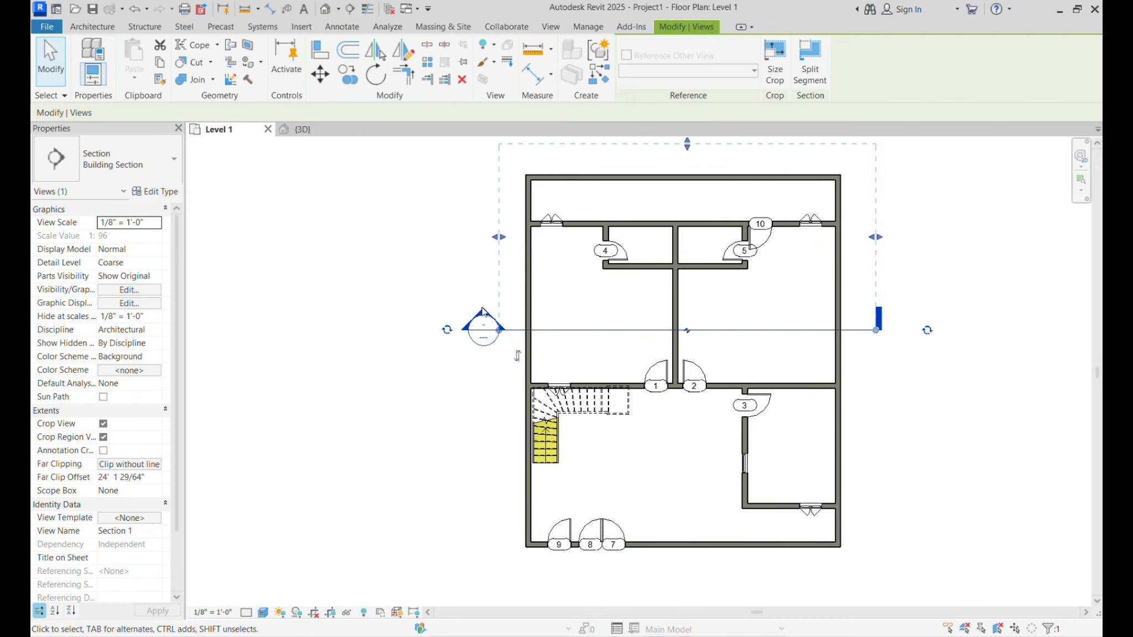
pyautogui.click(467, 332)
pyautogui.click(474, 329)
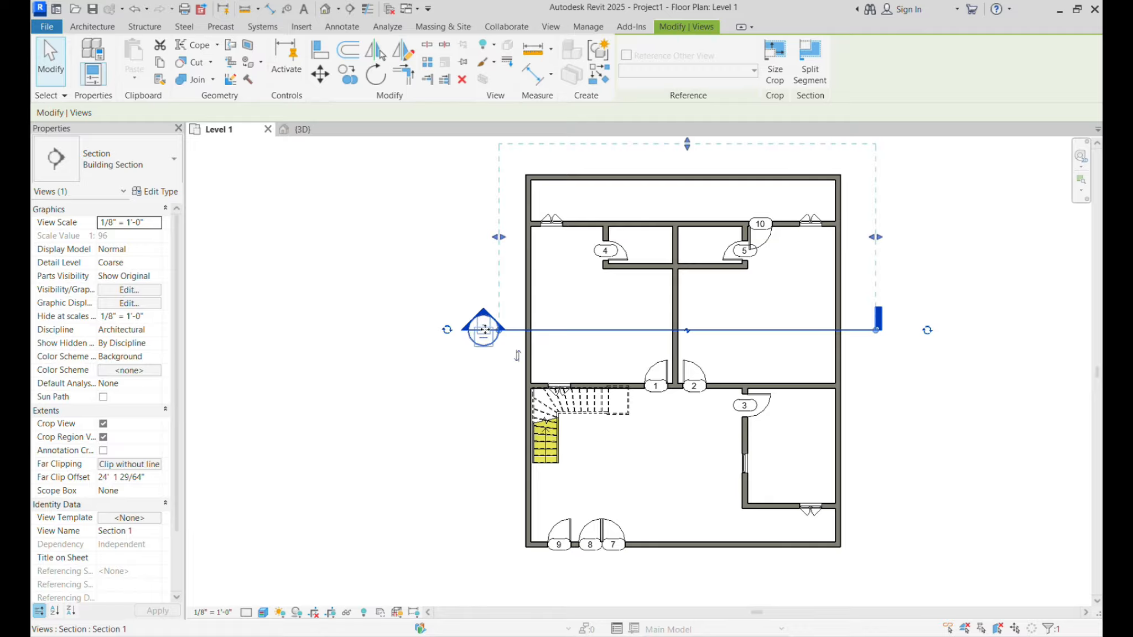
pyautogui.doubleClick(484, 330)
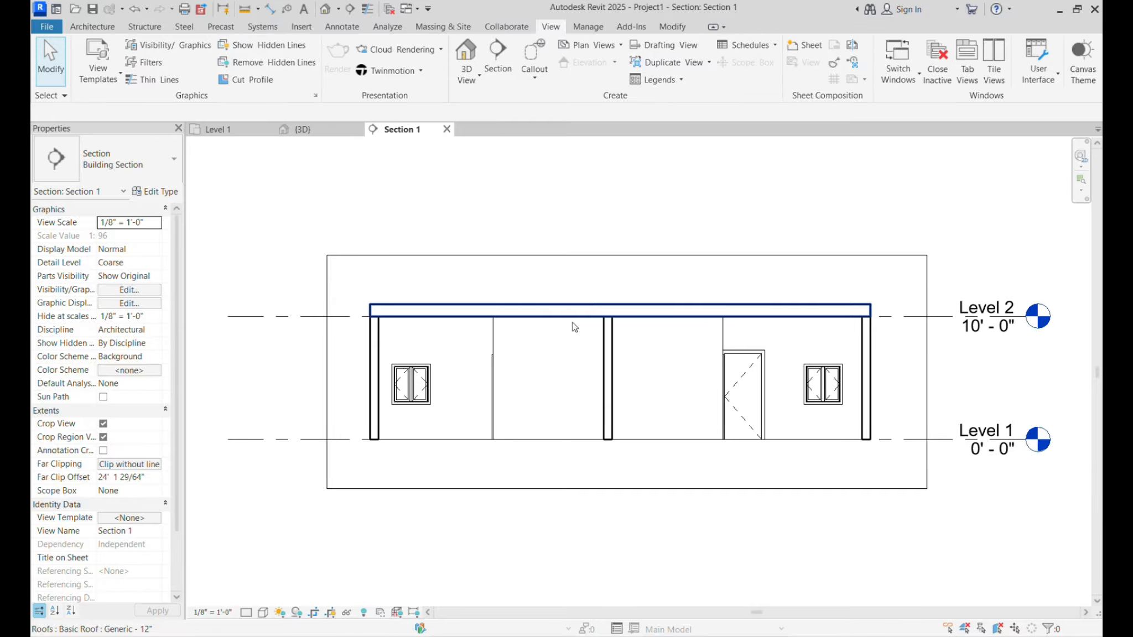
# Set the coarse scale fill pattern of the Generic - 8" wall type to Masonry - Brick, using a cut outer wall in the section
pyautogui.click(378, 378)
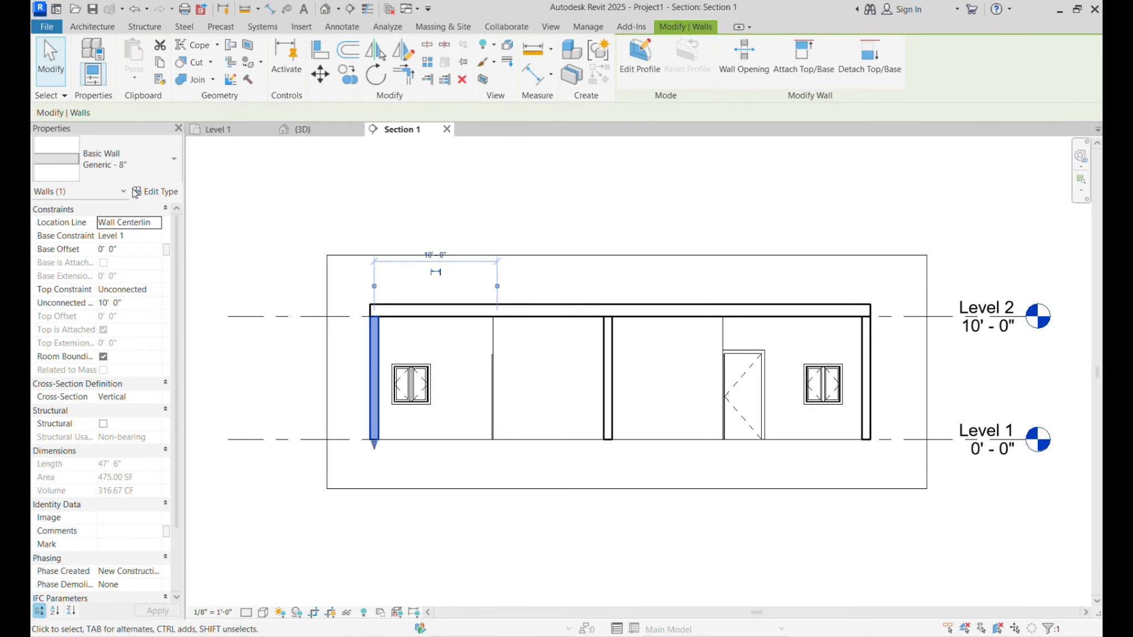
pyautogui.click(164, 195)
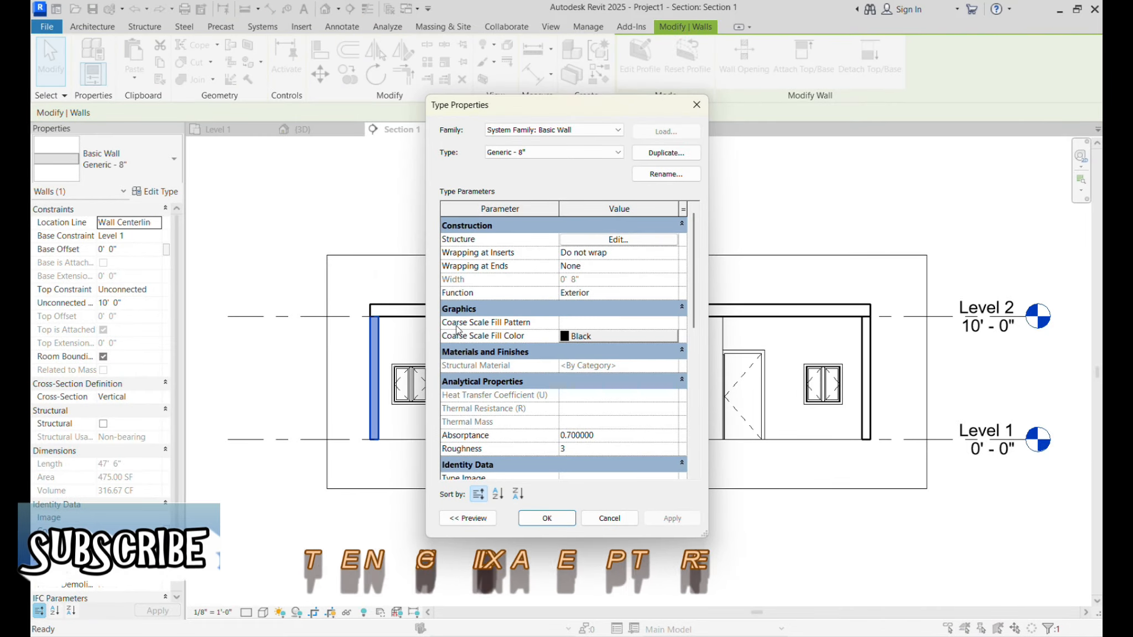
pyautogui.click(619, 323)
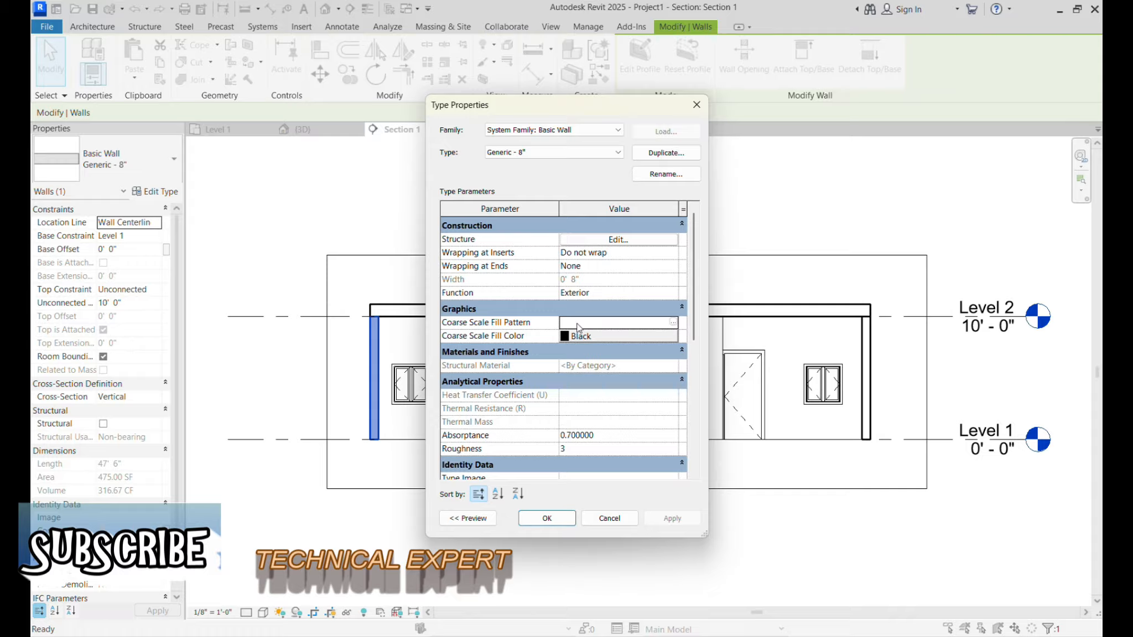
pyautogui.click(673, 323)
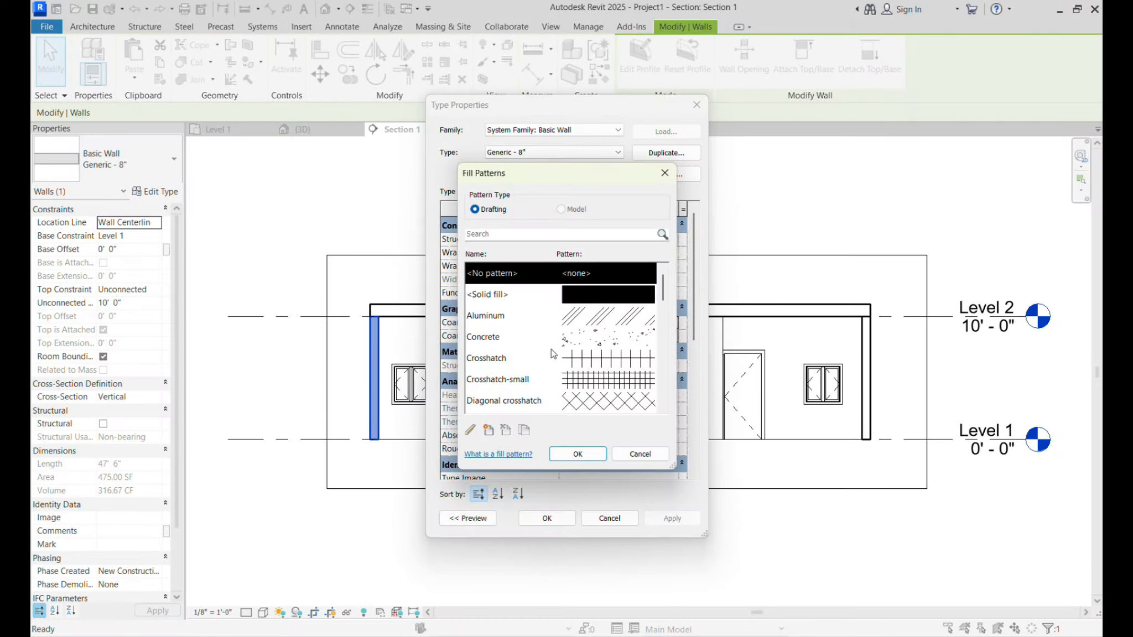
pyautogui.scroll(-2, 587, 330)
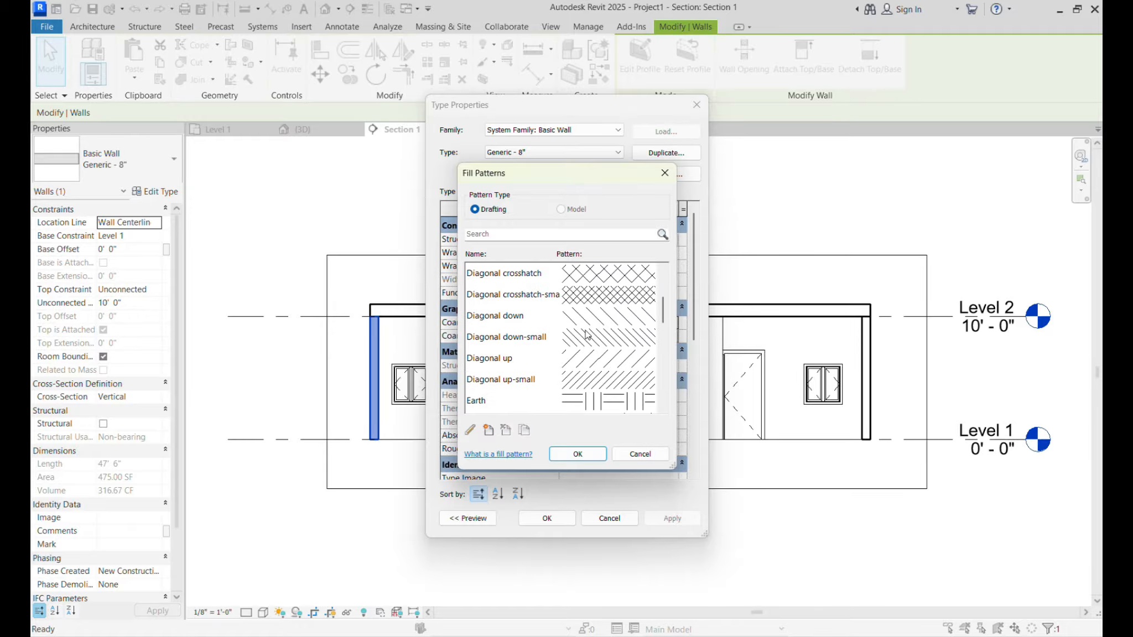
pyautogui.scroll(-2, 587, 333)
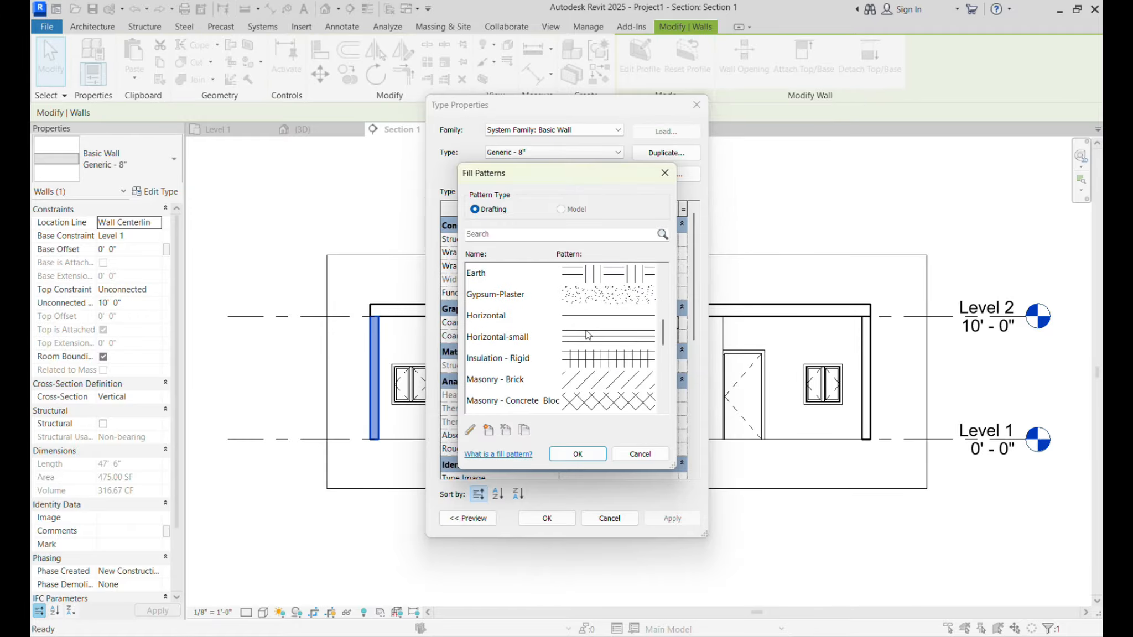
pyautogui.click(575, 385)
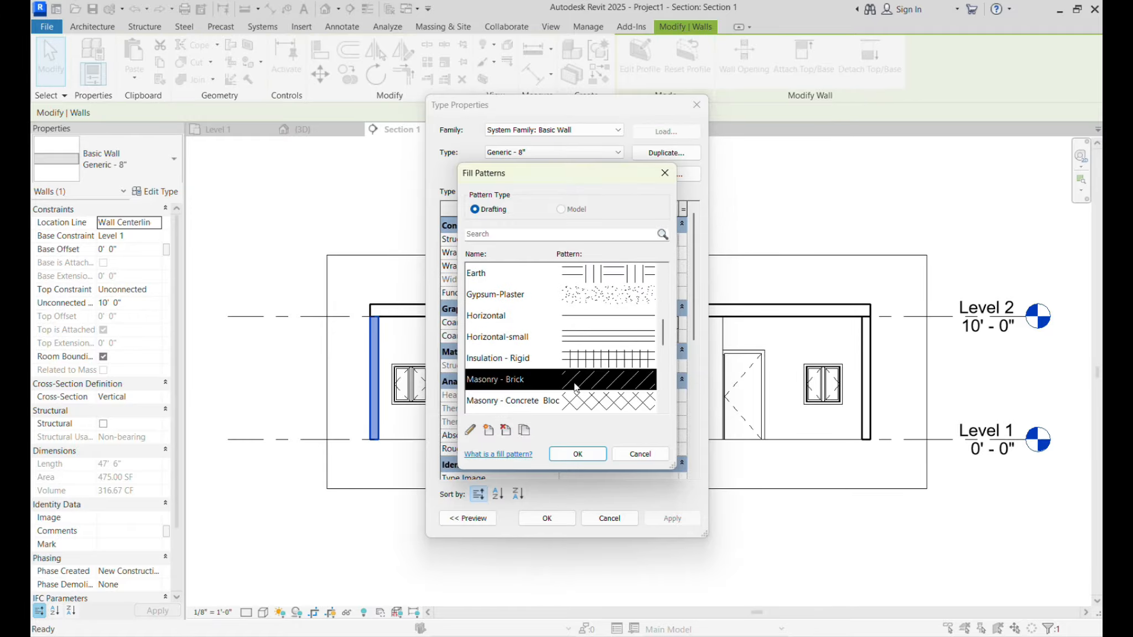
pyautogui.click(577, 454)
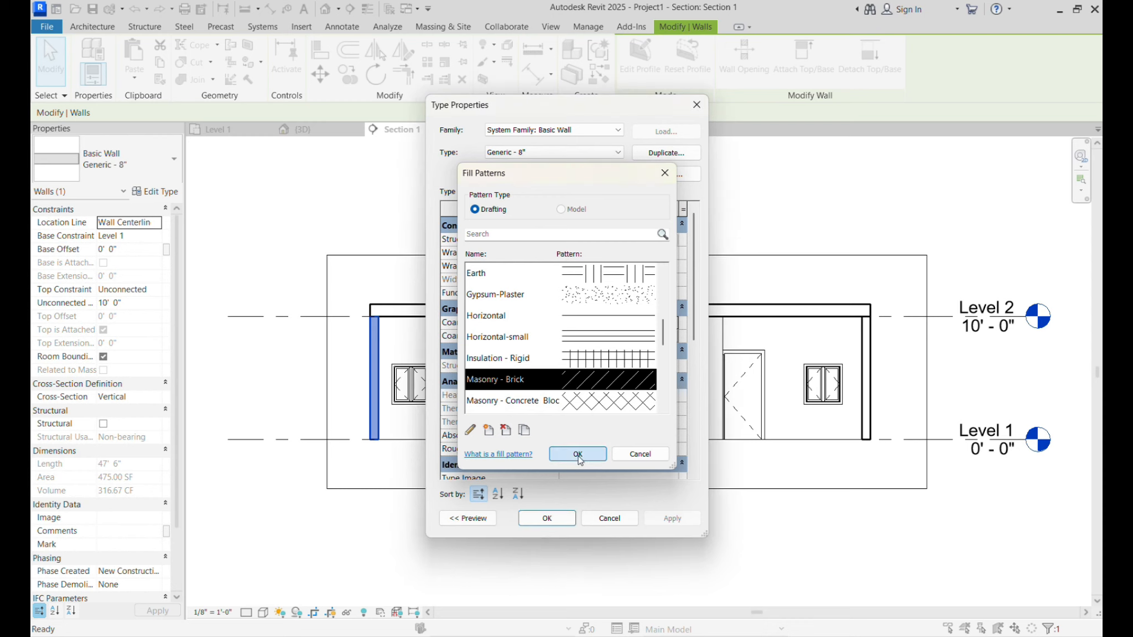
pyautogui.click(548, 518)
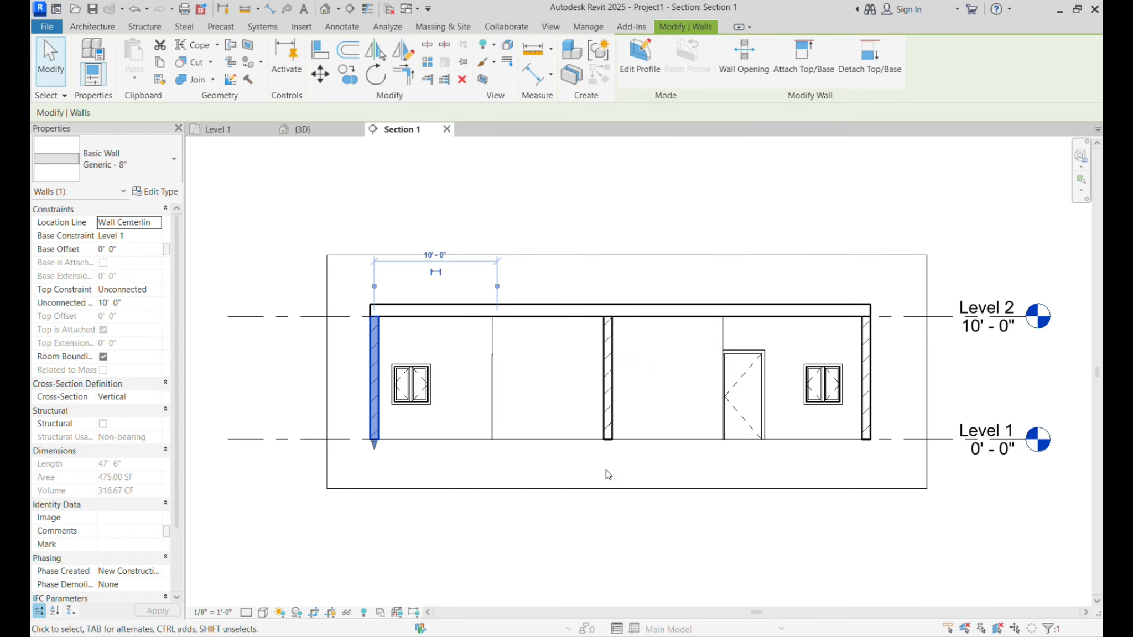
pyautogui.click(681, 387)
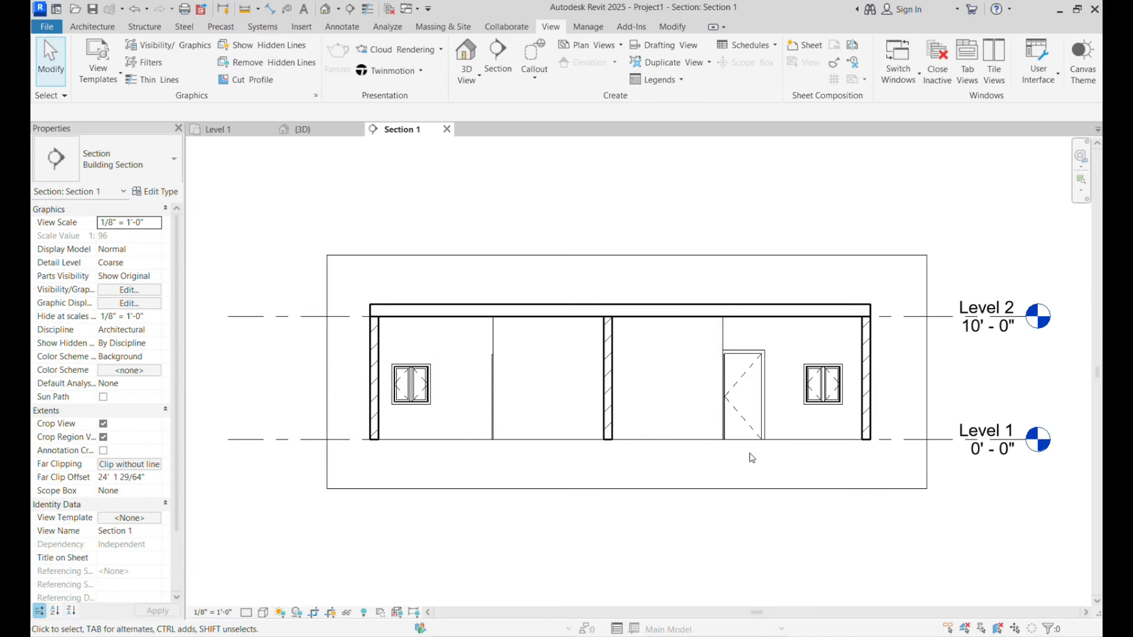
# Set the coarse scale fill pattern of the Generic - 12" roof type to Concrete
pyautogui.click(510, 313)
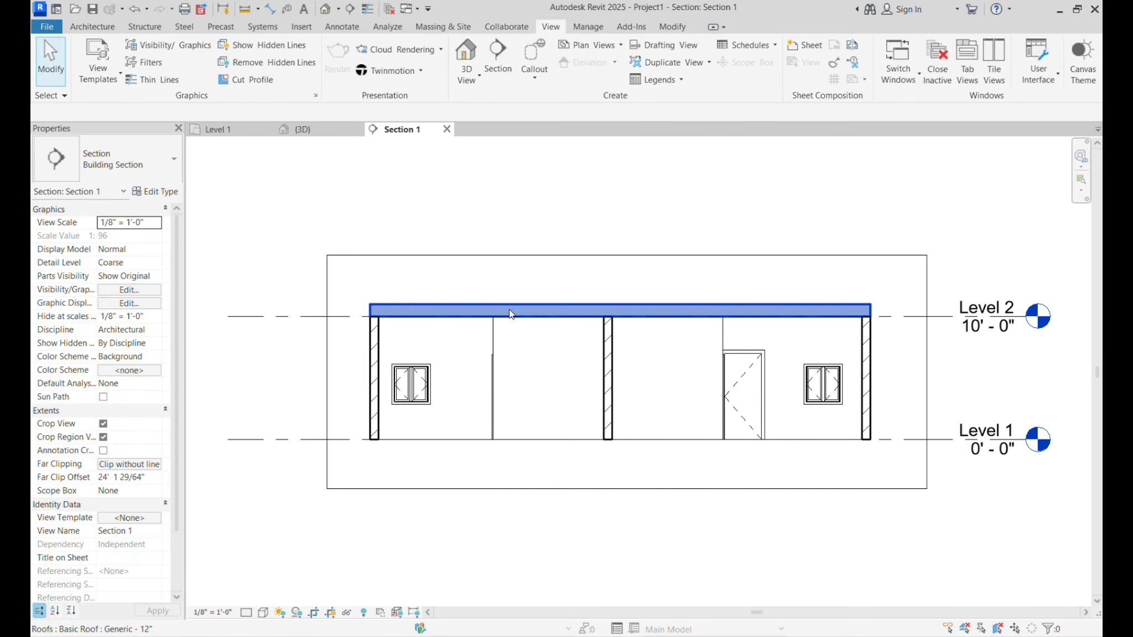
pyautogui.click(156, 192)
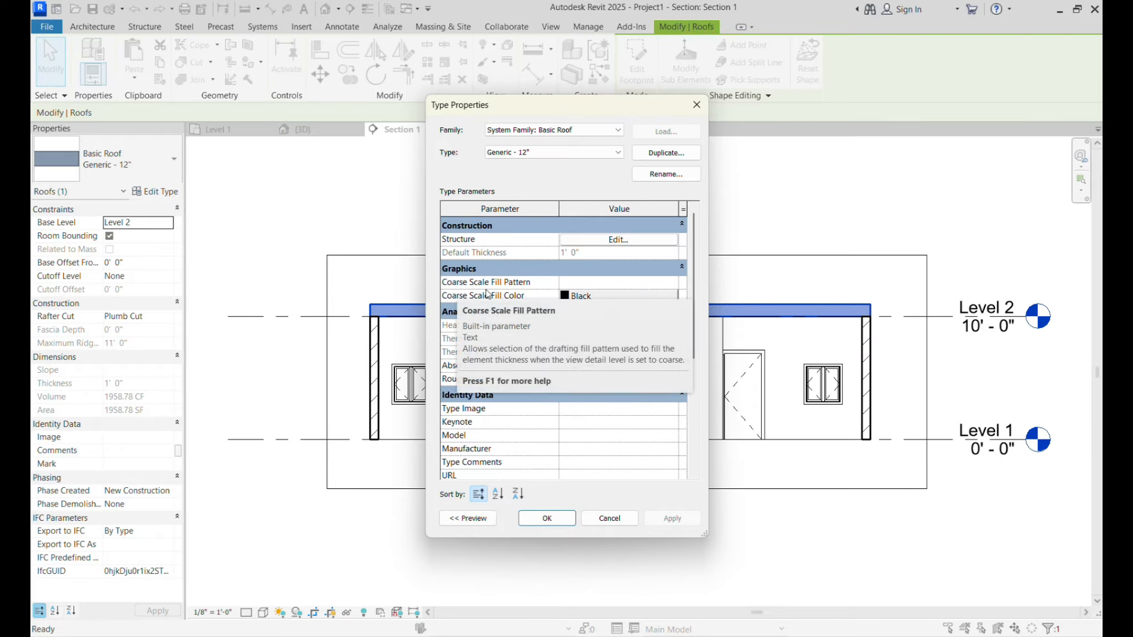
pyautogui.click(634, 282)
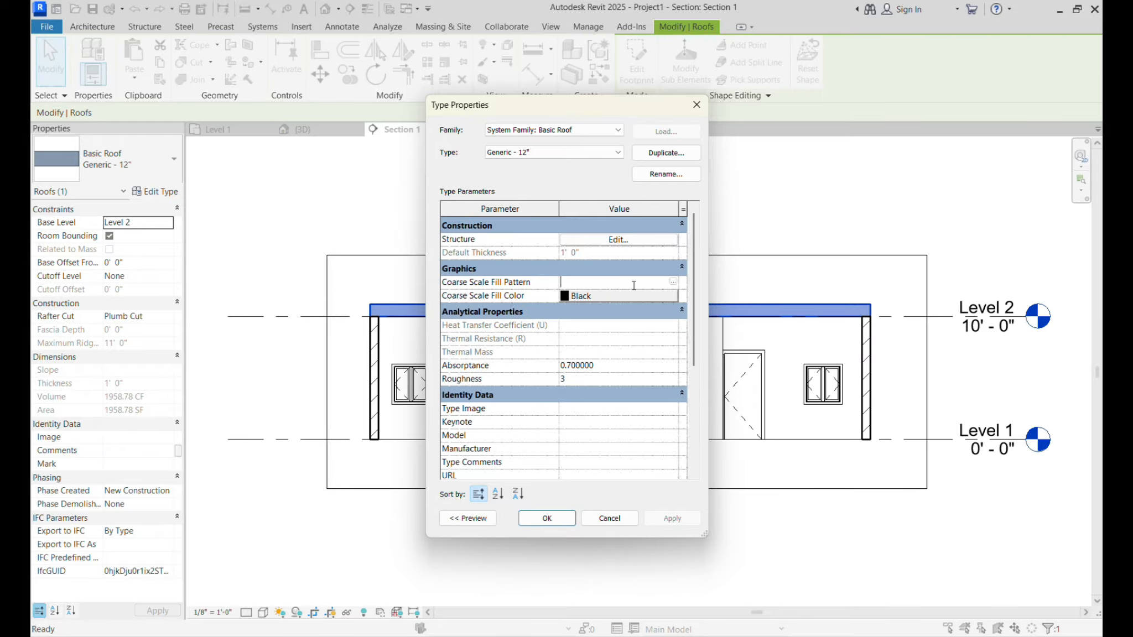
pyautogui.click(673, 282)
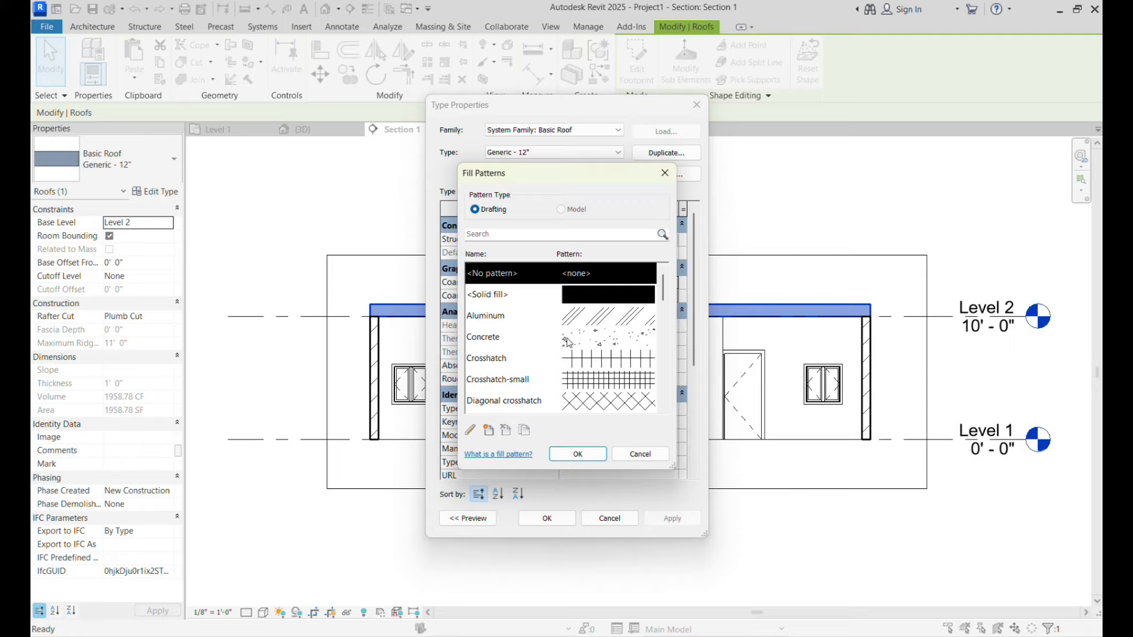
pyautogui.click(596, 347)
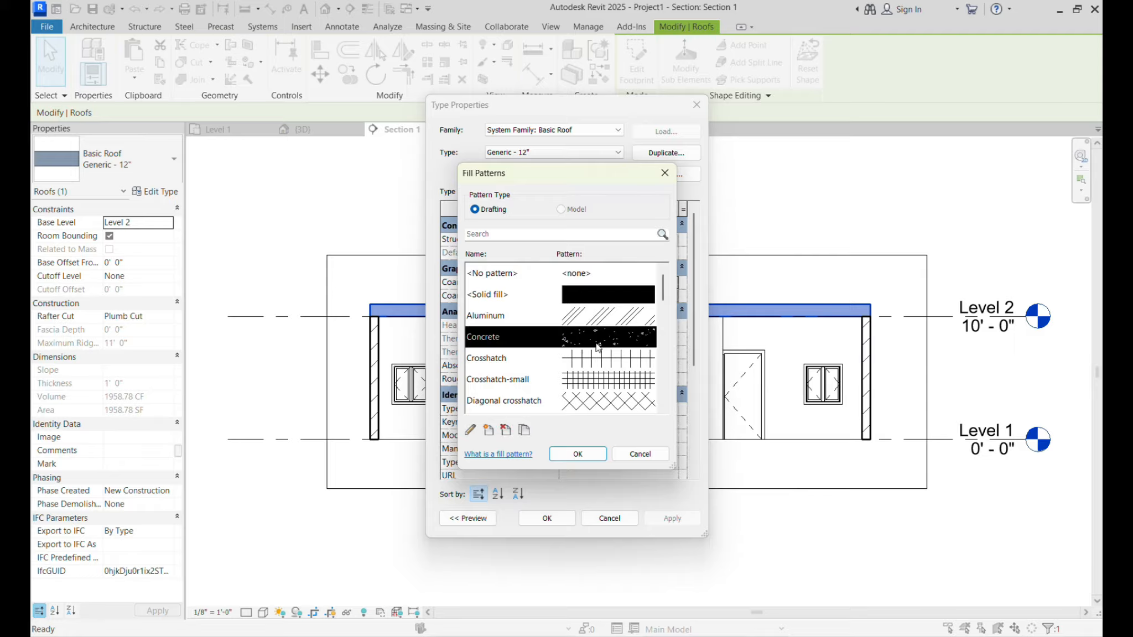
pyautogui.click(578, 453)
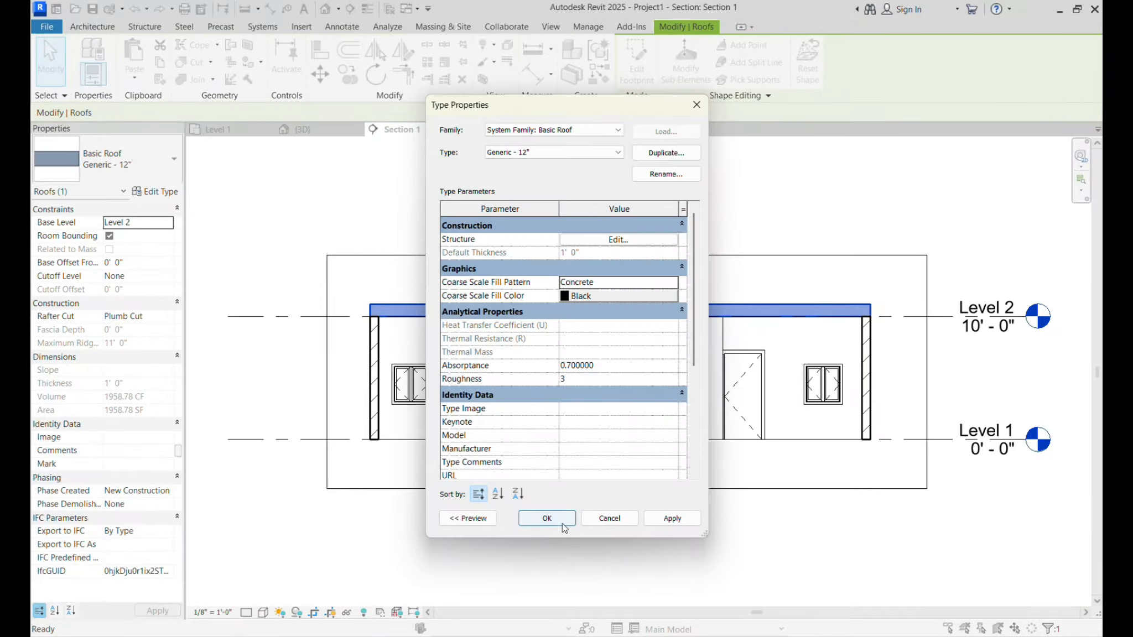
pyautogui.click(546, 518)
pyautogui.click(577, 286)
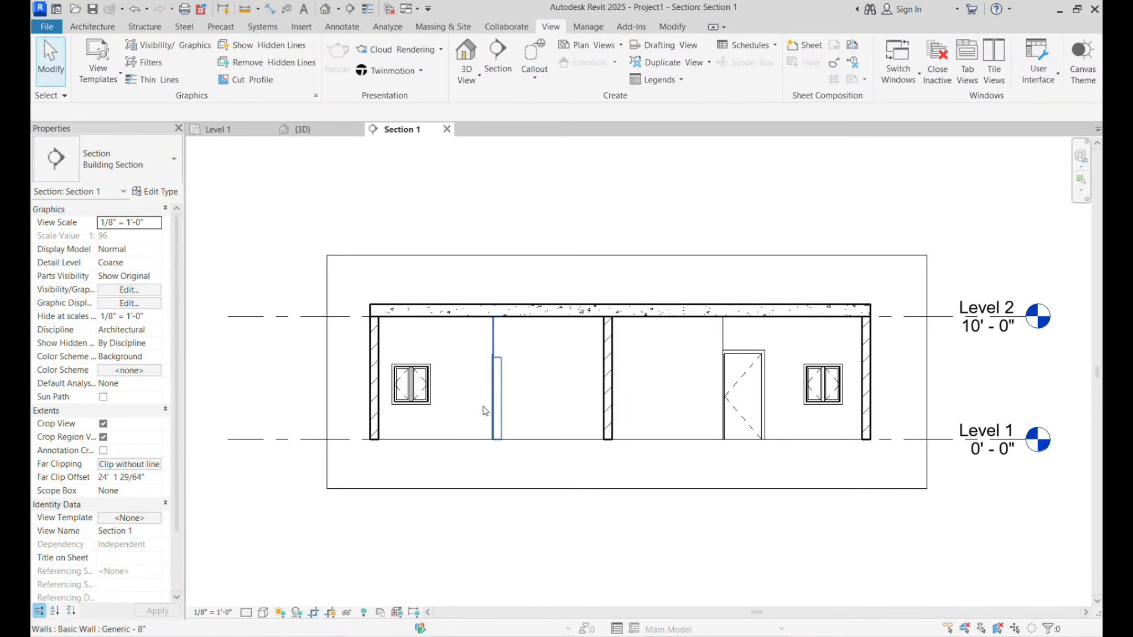
# Switch the section view's visual style to Realistic and dismiss the battery notification
pyautogui.click(271, 613)
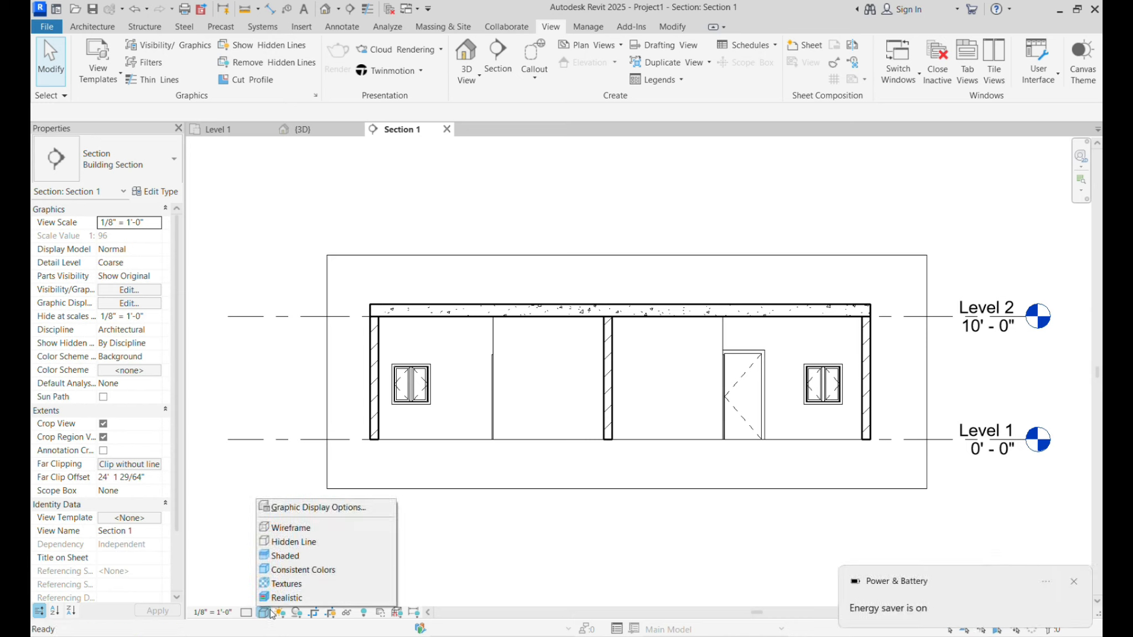
pyautogui.click(293, 597)
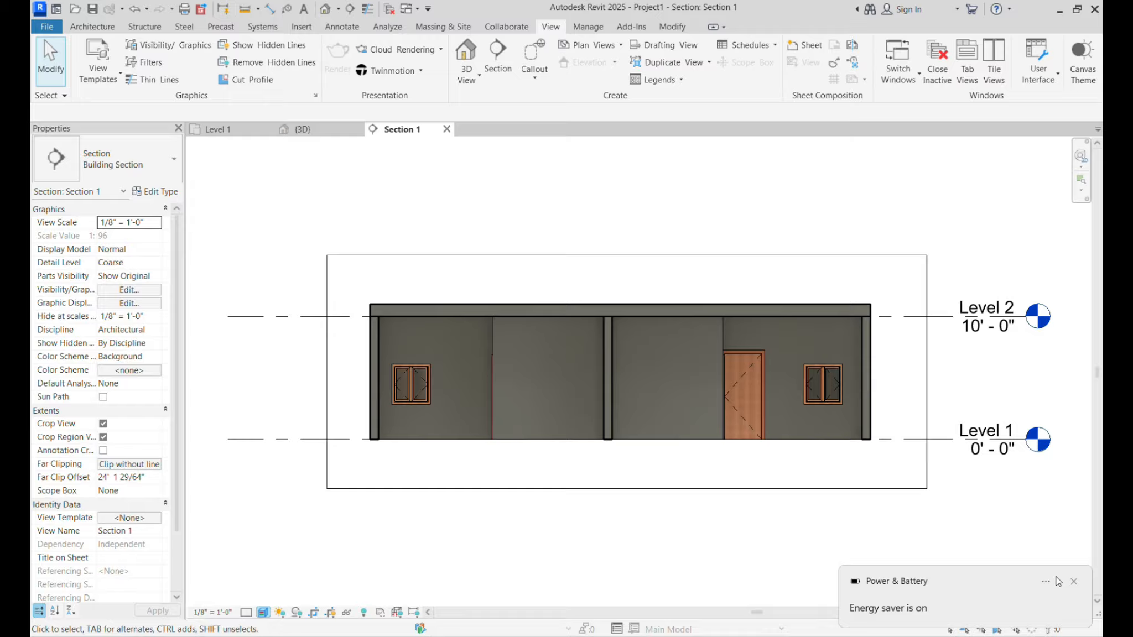
pyautogui.click(1073, 581)
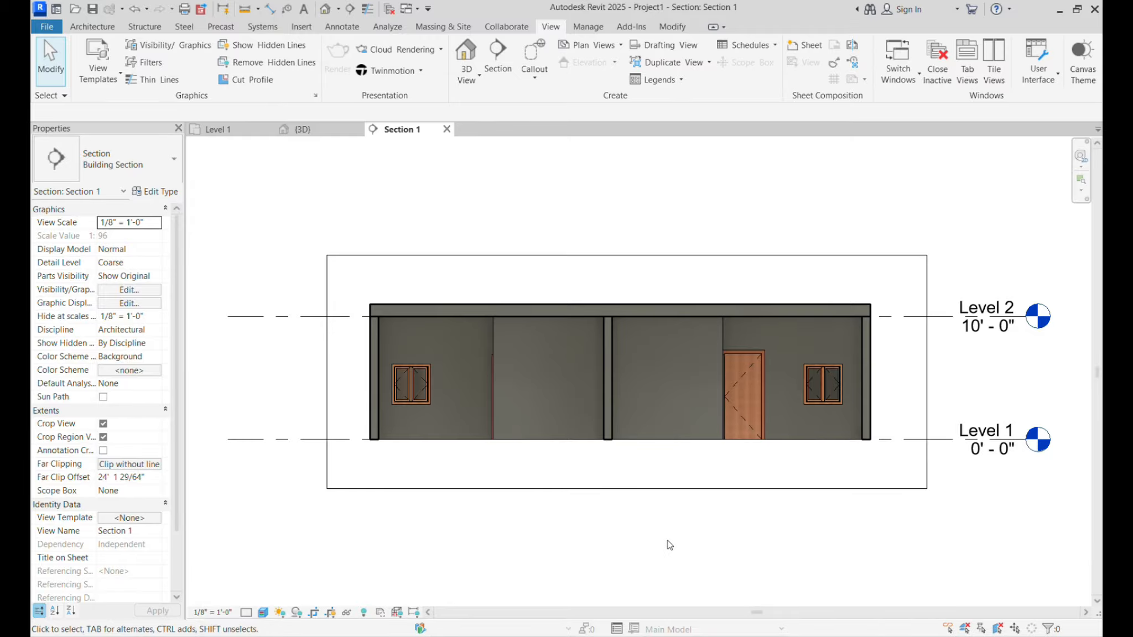